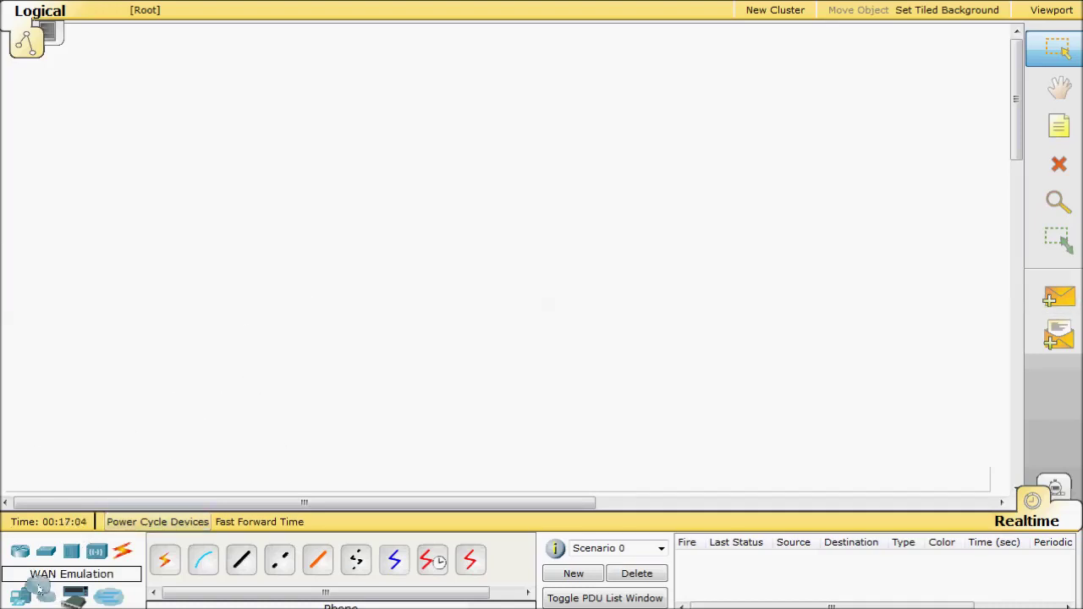
Place a generic empty cloud at the centre and an 1841 router below it
click(125, 521)
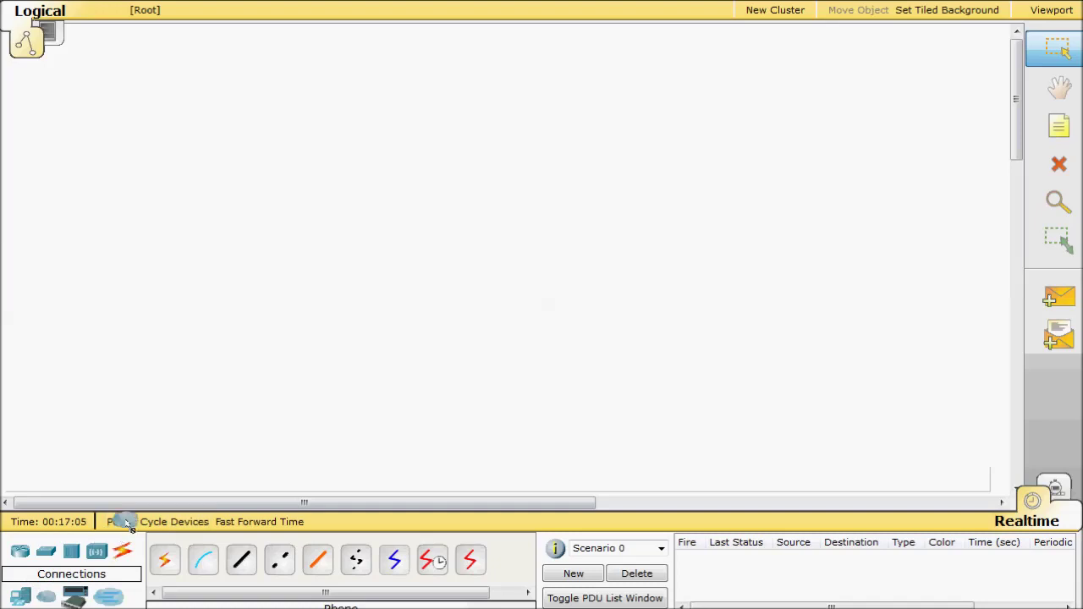
click(54, 598)
click(203, 560)
click(440, 207)
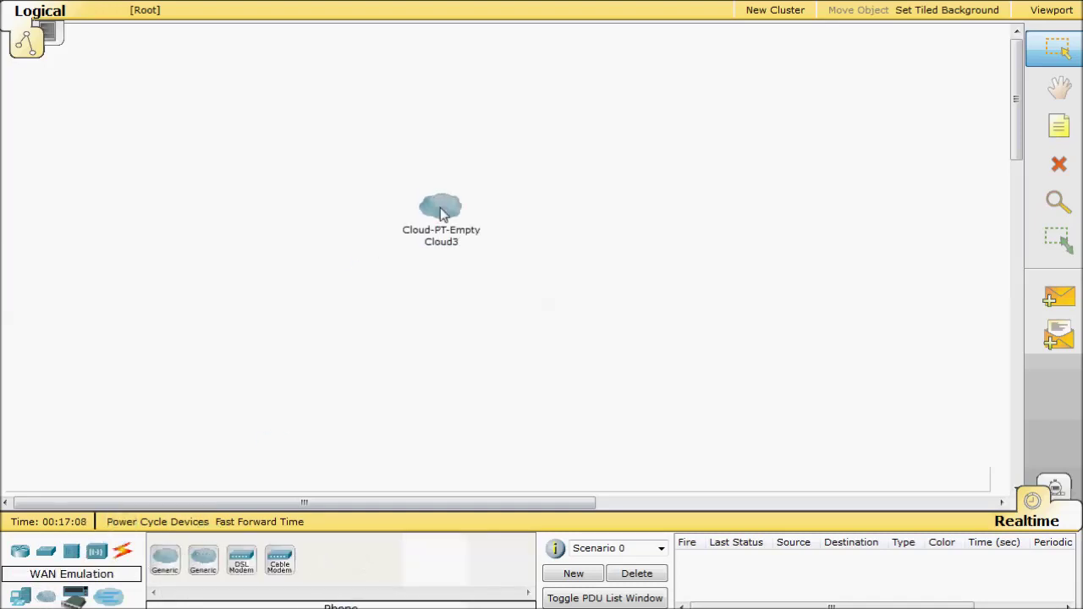
click(21, 597)
click(20, 554)
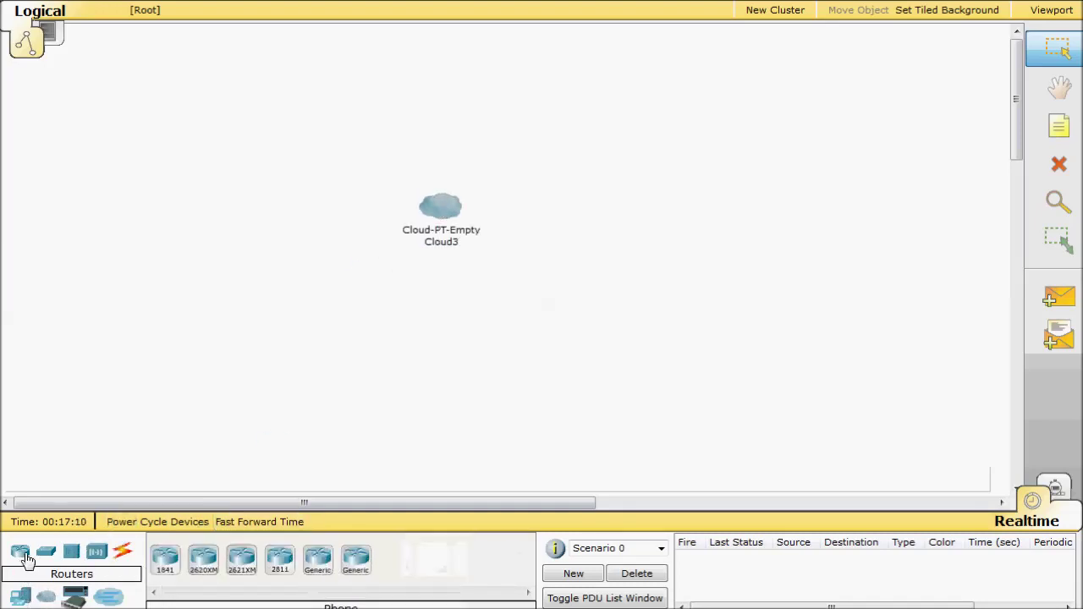
click(178, 568)
Place a DSL modem between the router and cloud, and a 2811 router above the cloud
click(310, 360)
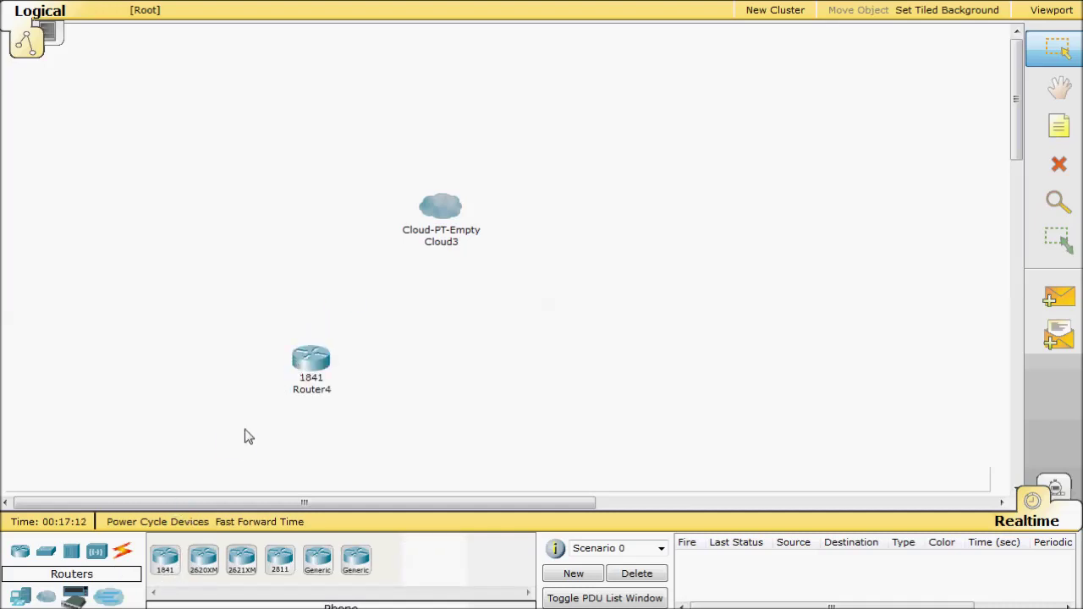
click(48, 599)
click(241, 560)
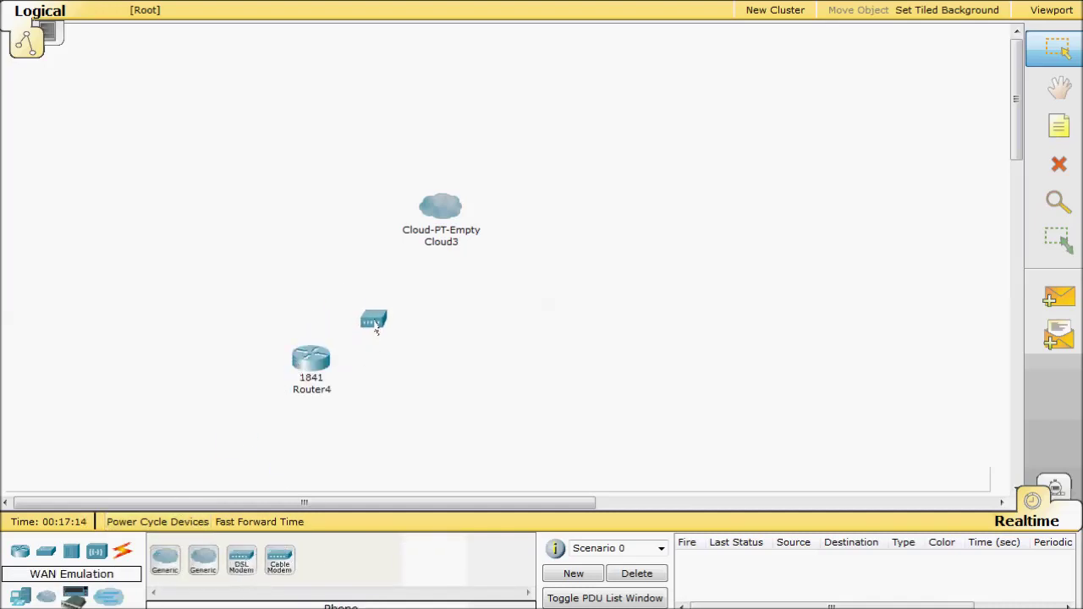
click(356, 293)
click(20, 550)
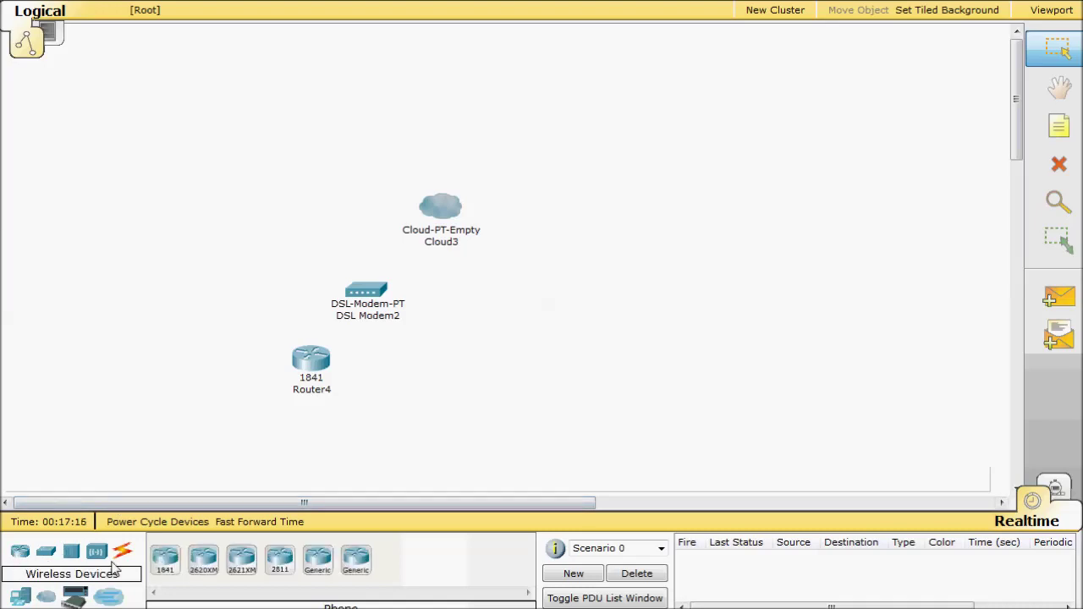
click(277, 560)
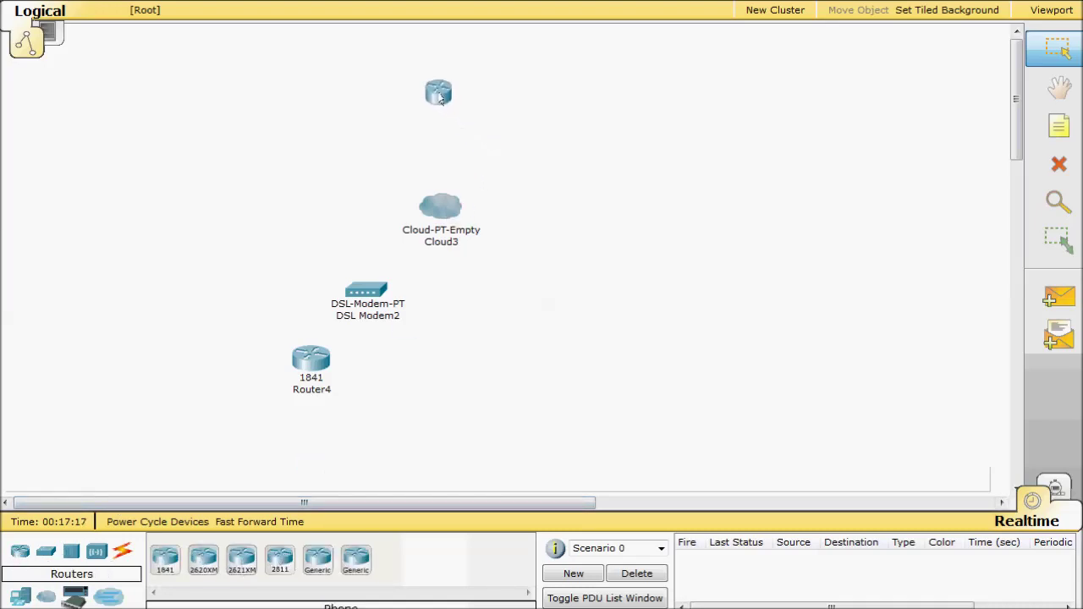
click(448, 95)
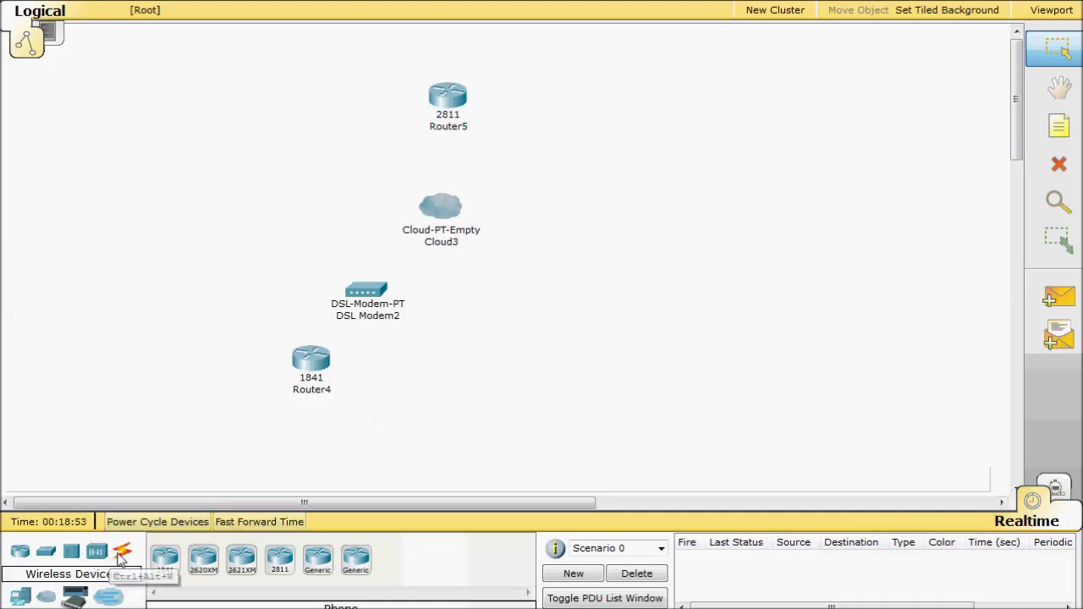
Connect Router4's FastEthernet port to DSL Modem2 with a copper straight-through cable
click(123, 553)
click(242, 560)
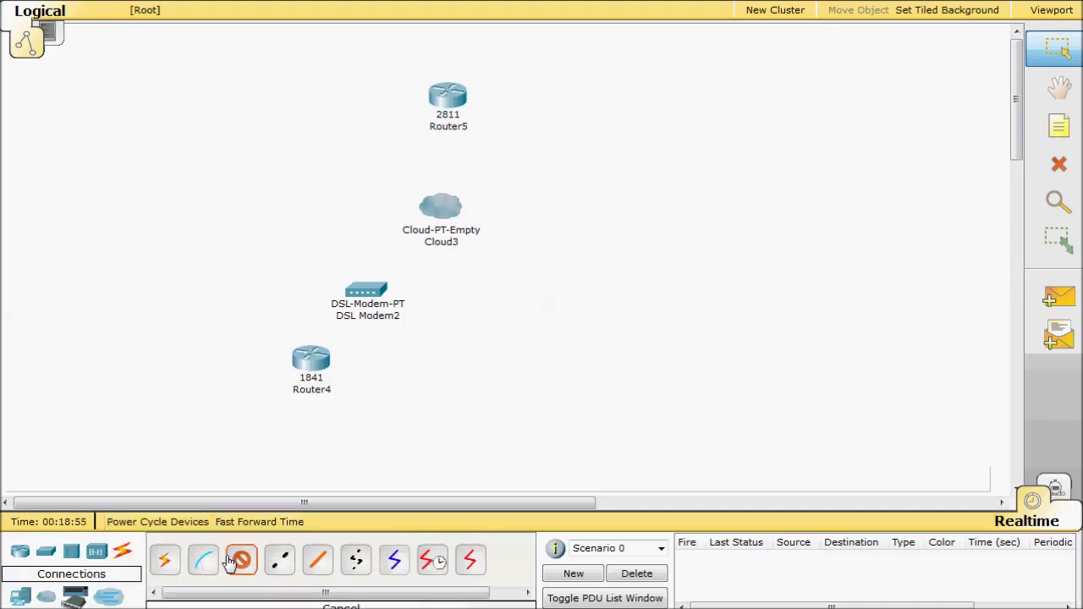
click(315, 373)
click(367, 376)
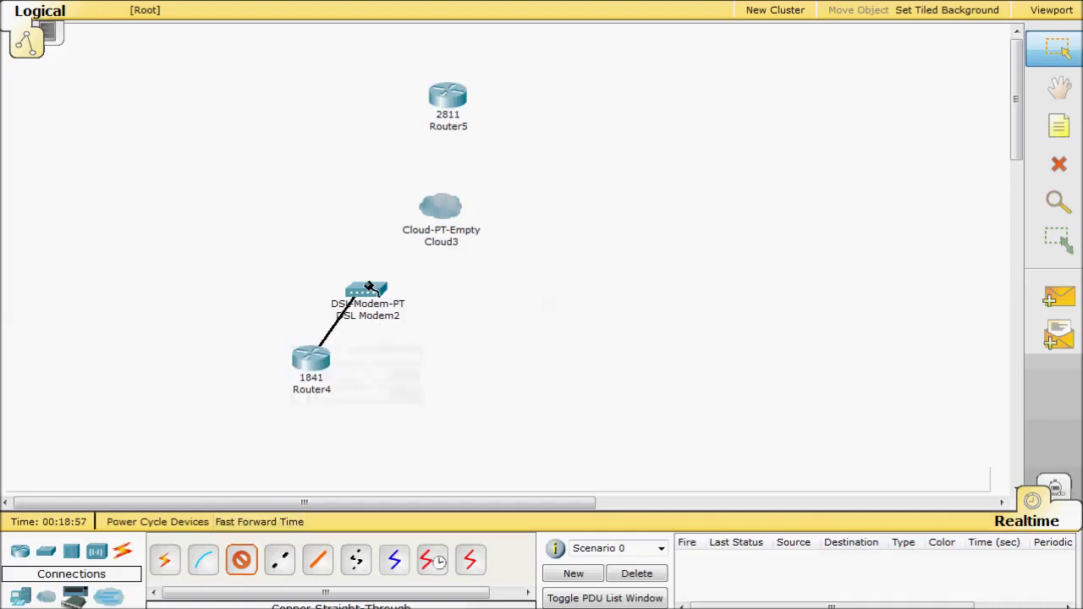
click(365, 292)
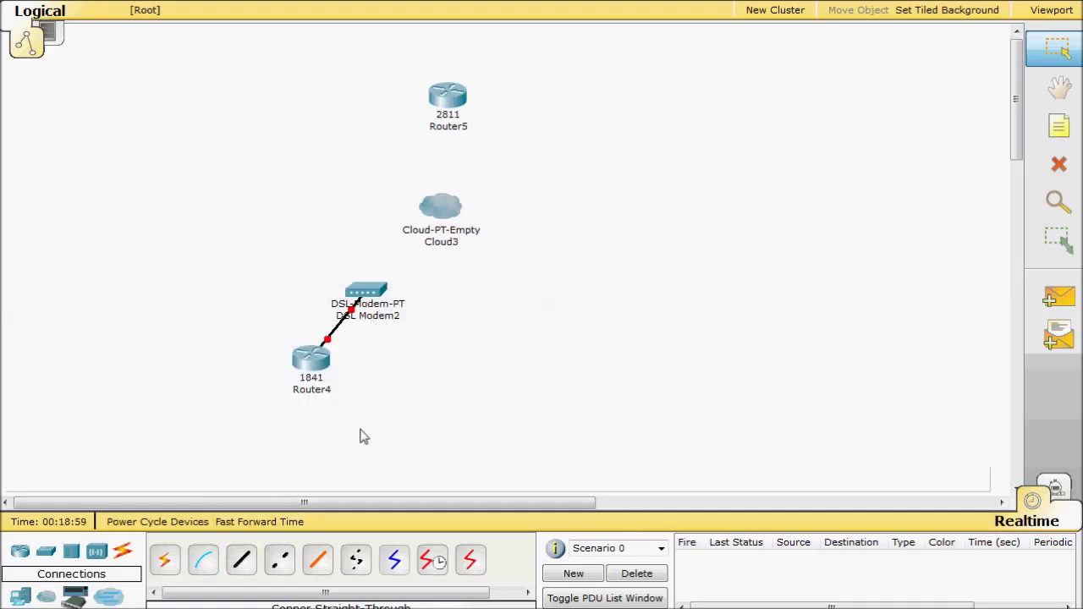
In Router4's CLI, set FastEthernet0/0 to ip address dhcp and no shutdown
click(313, 357)
click(183, 116)
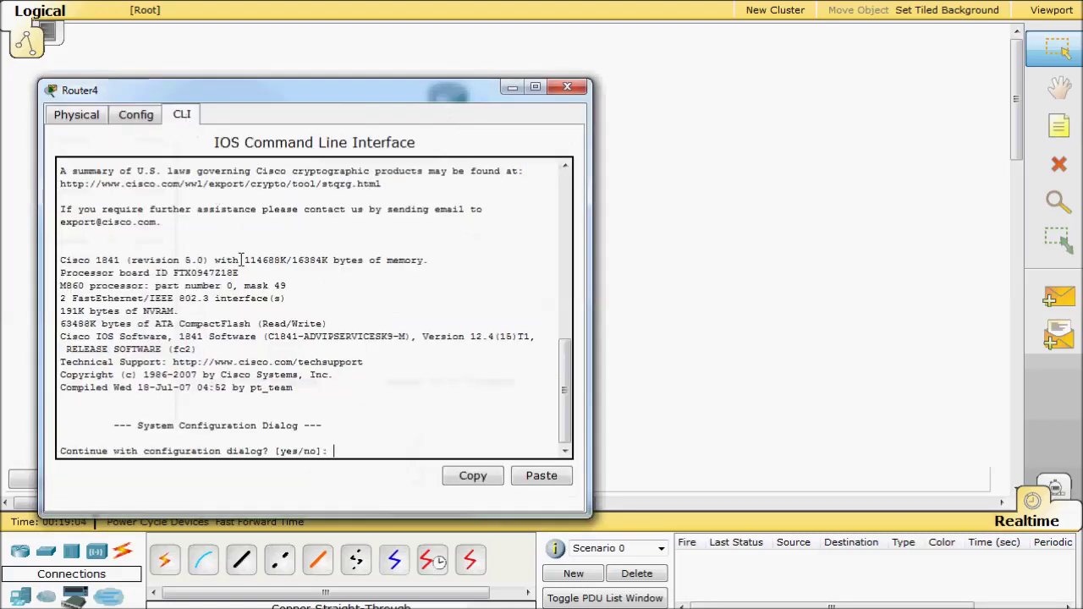
text(no)
key(Return)
key(Return)
key(Return)
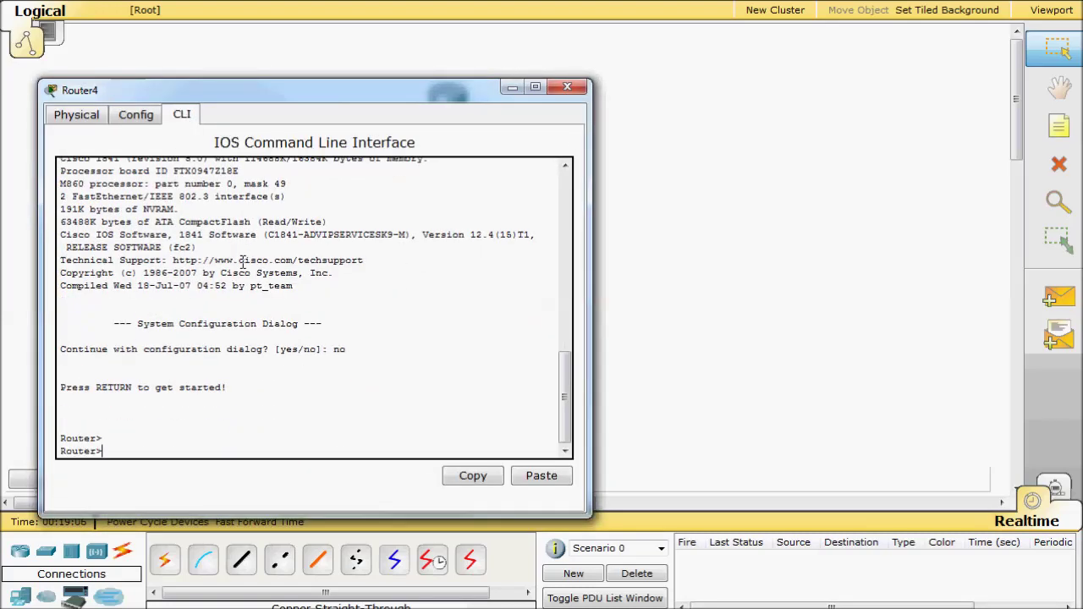
text(en)
key(Return)
key(Return)
key(Return)
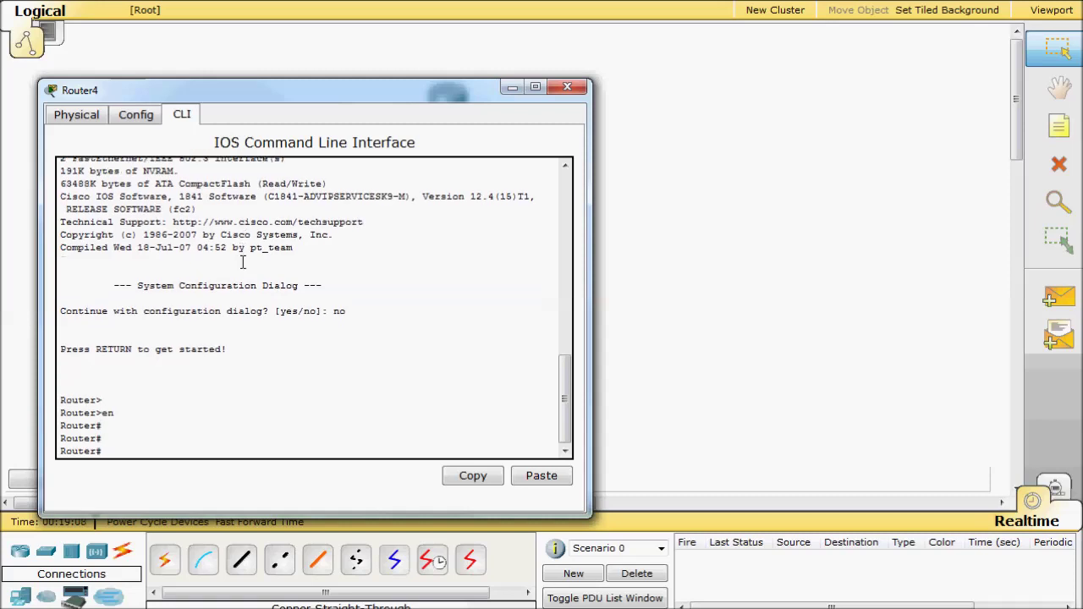
text(config t)
key(Return)
text(int fa 0/)
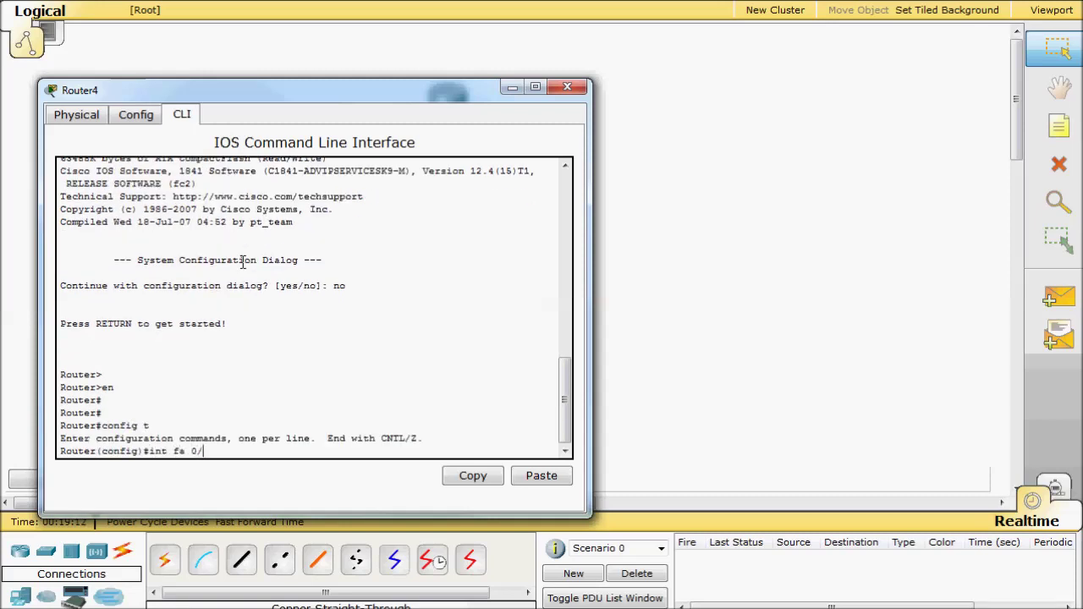
text(0)
key(Return)
text(ip add dhcp)
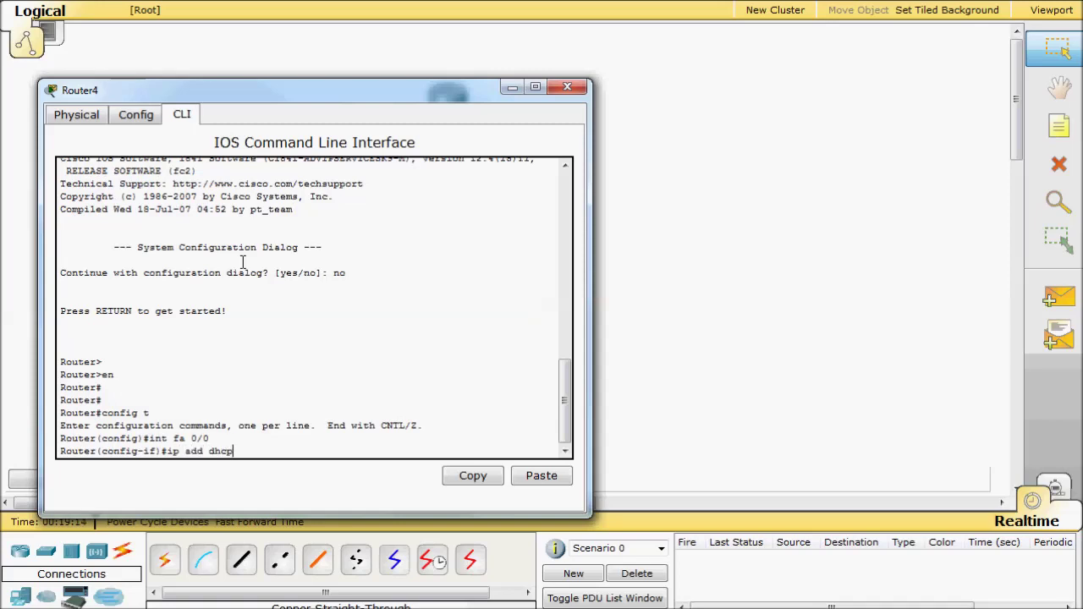
key(Return)
text(no shut)
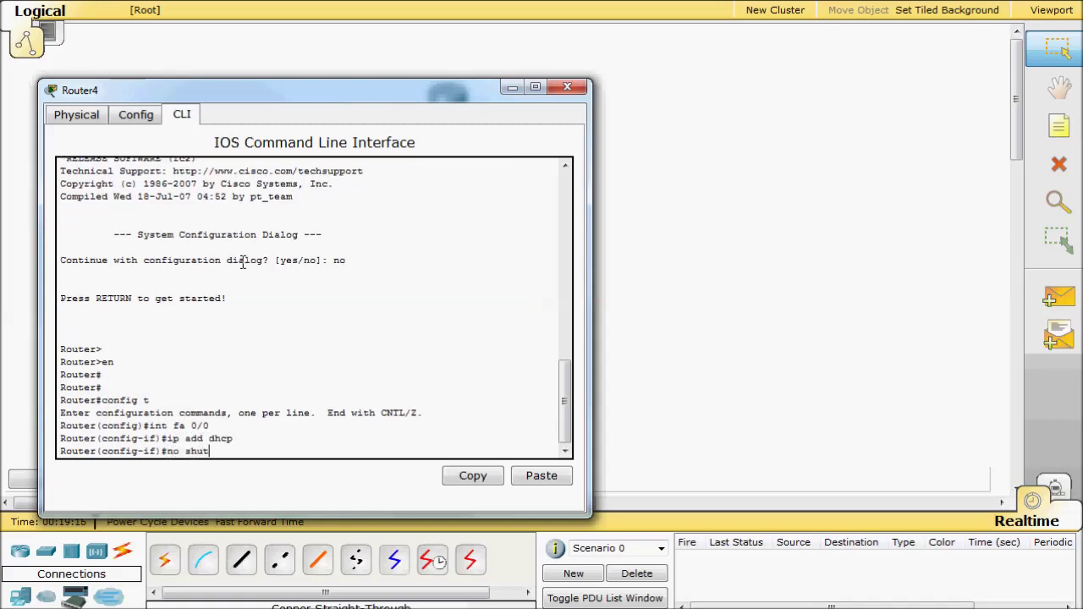
key(Return)
Exit configuration mode and save Router4's configuration with wr
key(Return)
text(end)
key(Return)
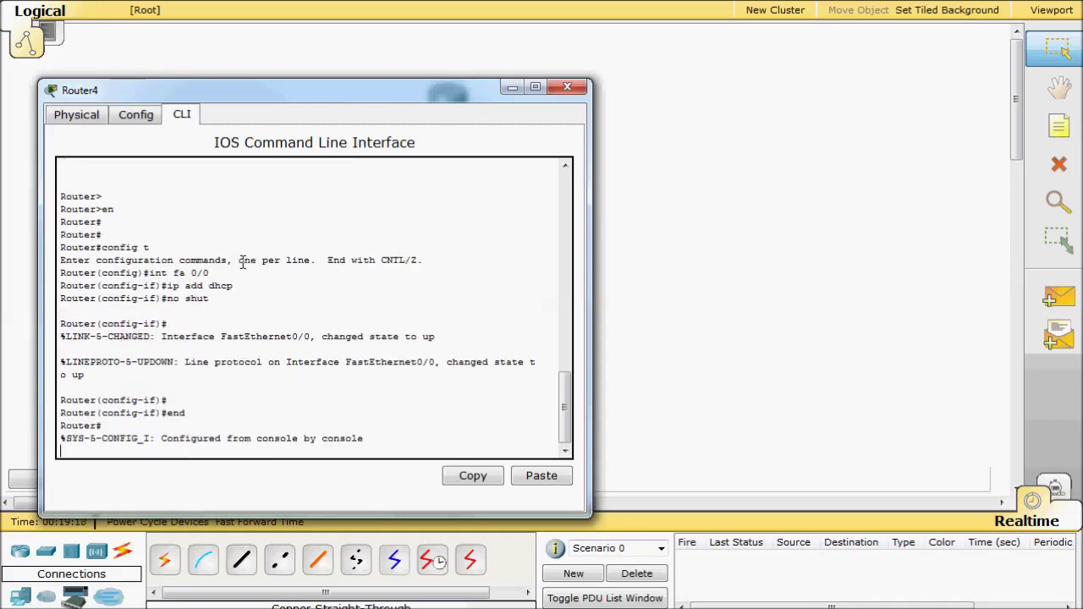
text(wr)
key(Return)
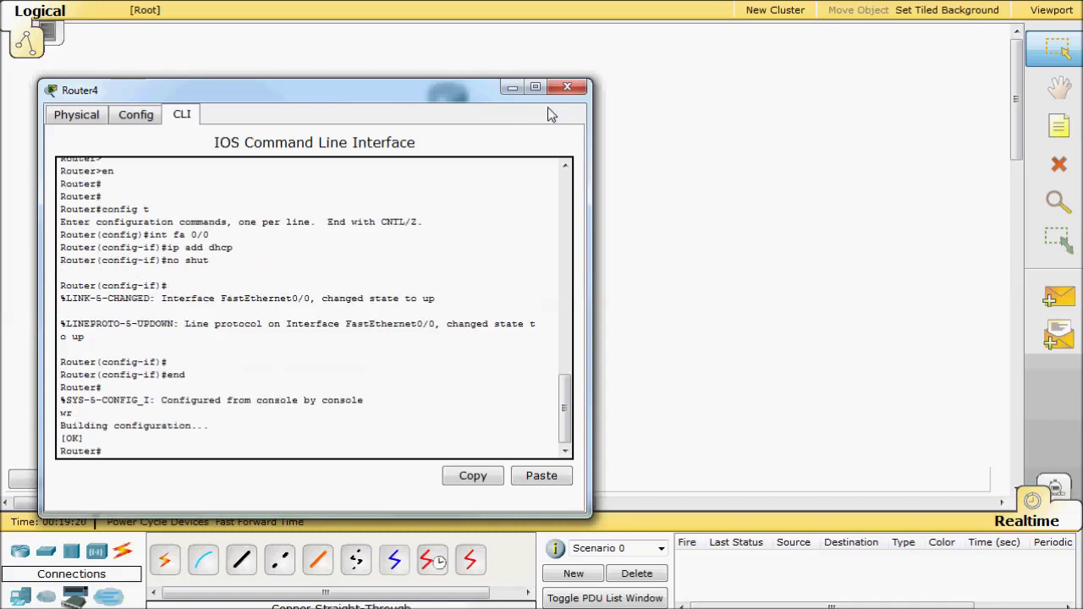
Close Router4's window, then copy the Router4–DSL Modem2 pair and paste two copies to the right
click(566, 88)
drag(252, 249, 411, 414)
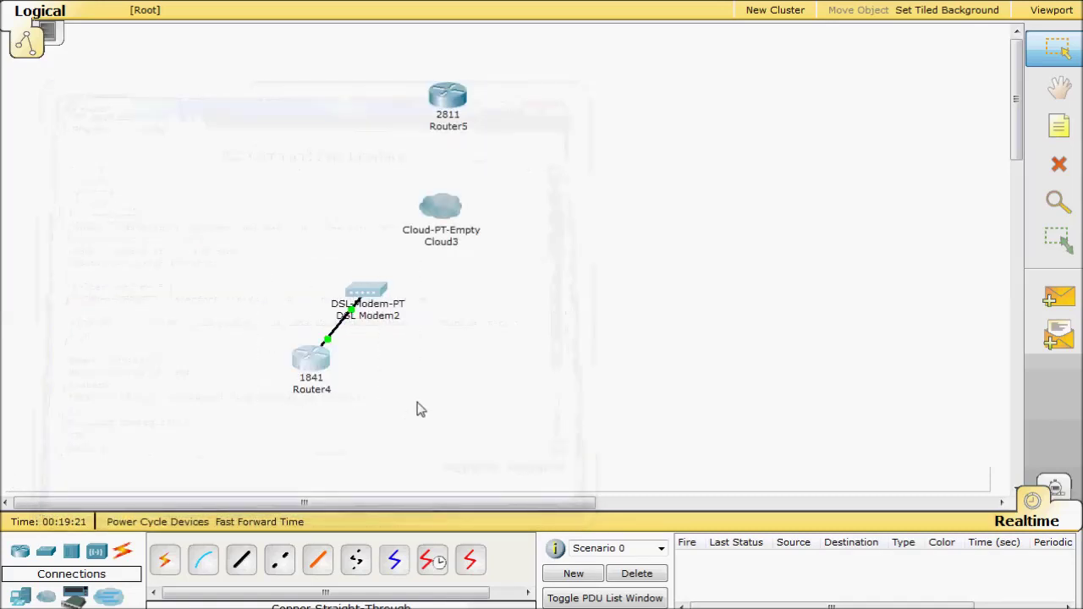
key(ctrl+c)
key(ctrl+v)
drag(364, 247, 480, 298)
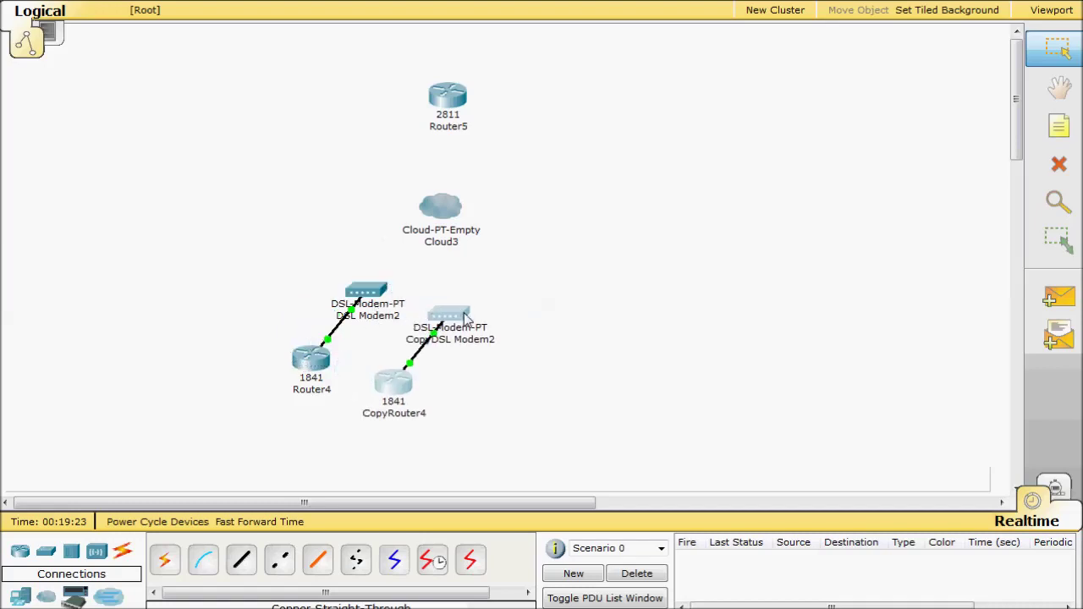
key(ctrl+v)
drag(377, 251, 645, 308)
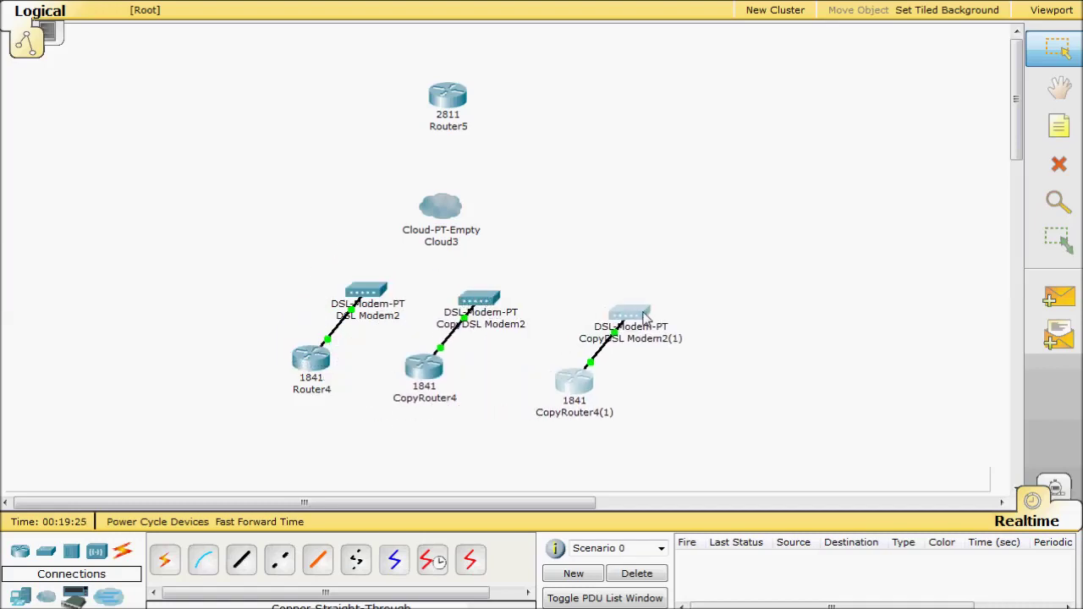
Nudge Cloud3 slightly right and open its settings
click(711, 289)
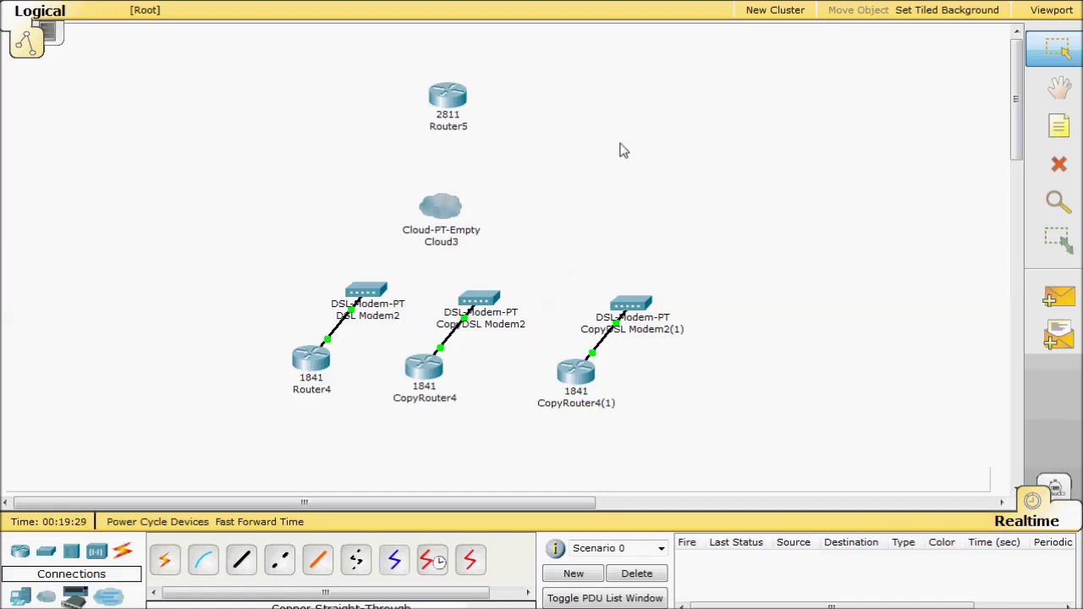
drag(458, 206, 507, 196)
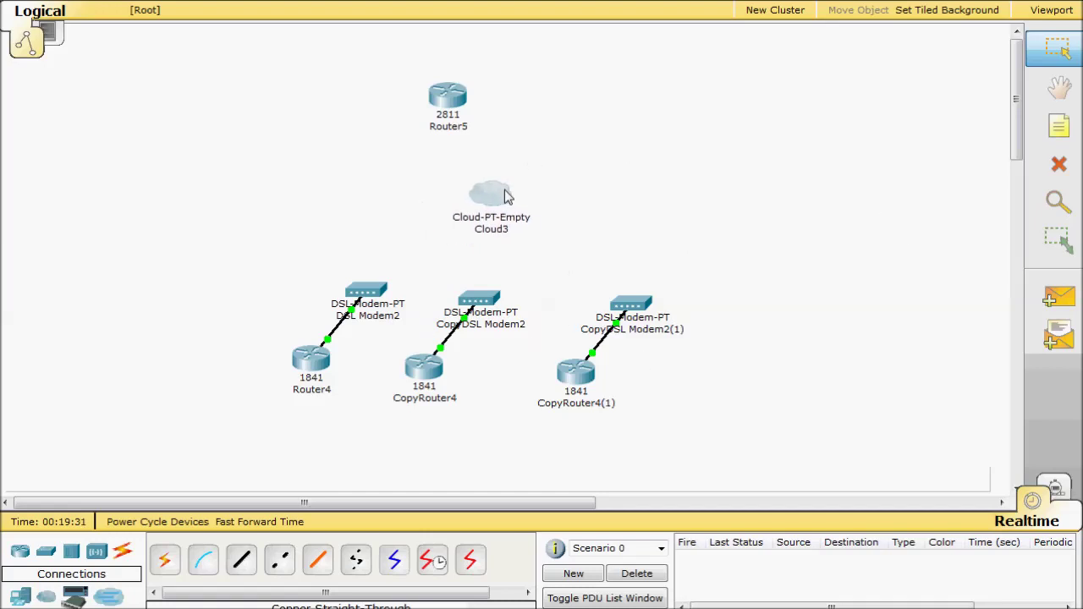
click(501, 201)
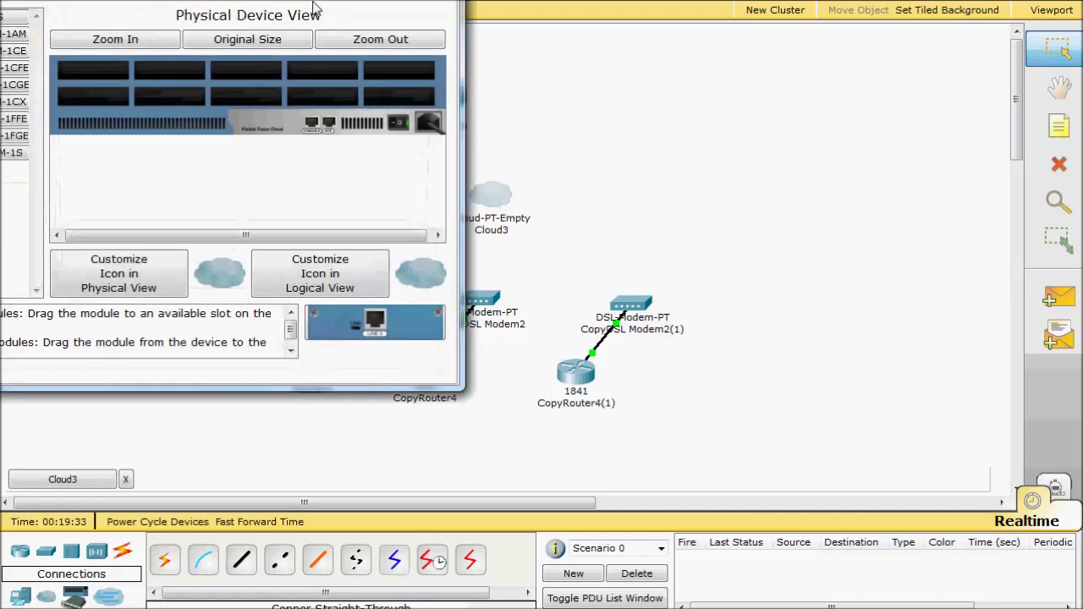
Install three PT-CLOUD-NM-1AM phone modem modules in Cloud3's top slots
mouse_move(314, 7)
mouse_down()
mouse_move(464, 40)
mouse_move(609, 54)
mouse_up()
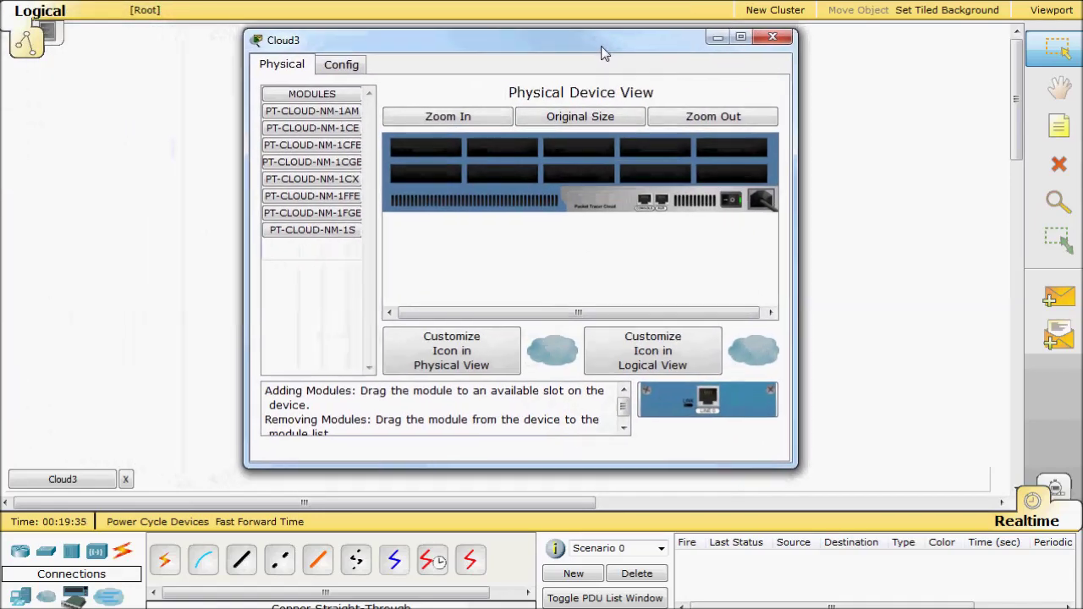
click(46, 597)
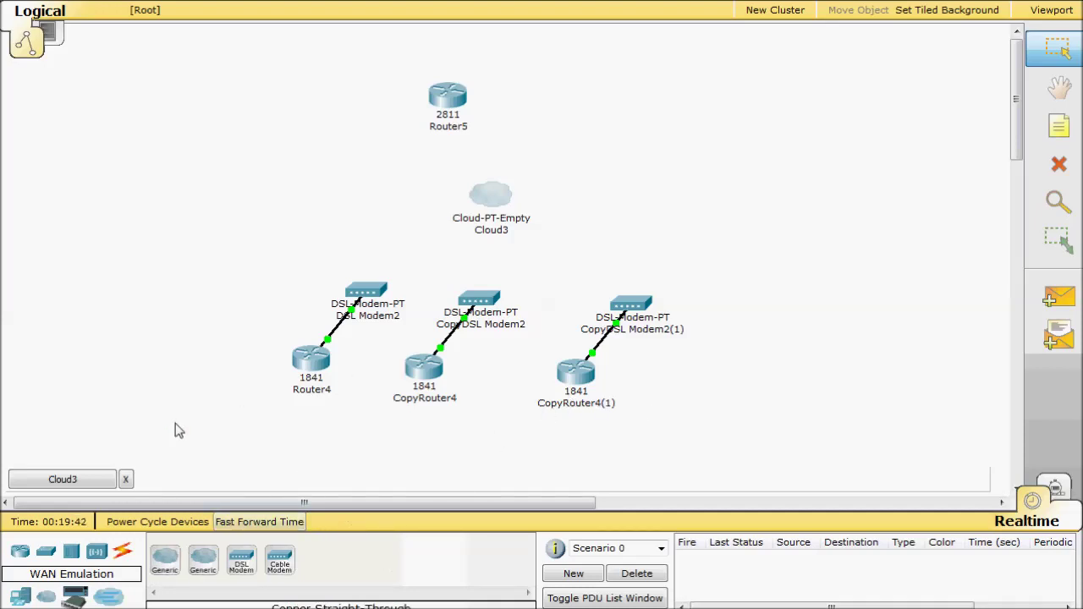
click(76, 480)
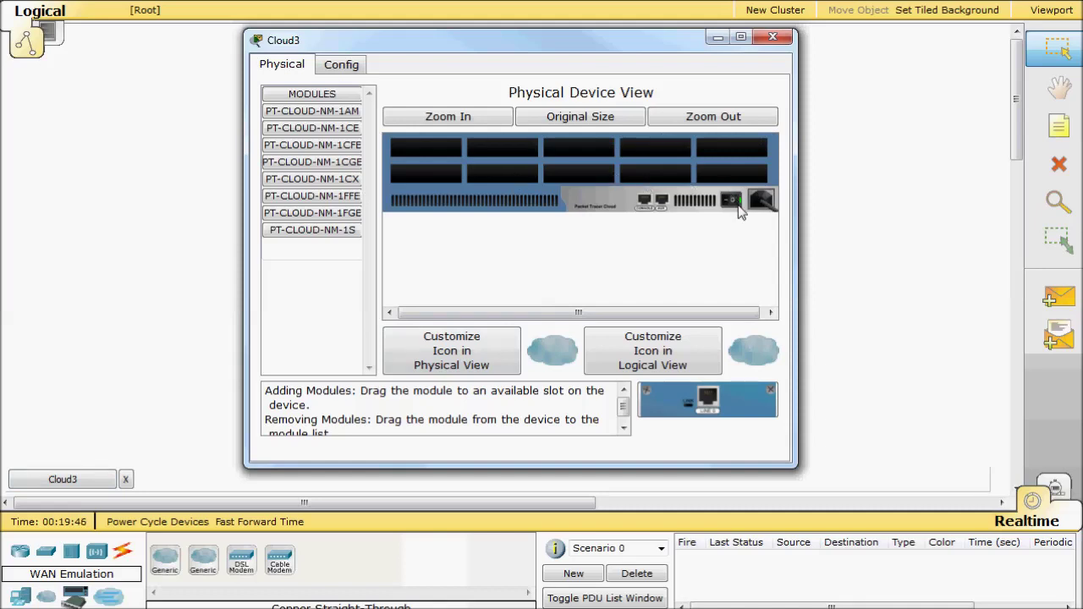
click(318, 145)
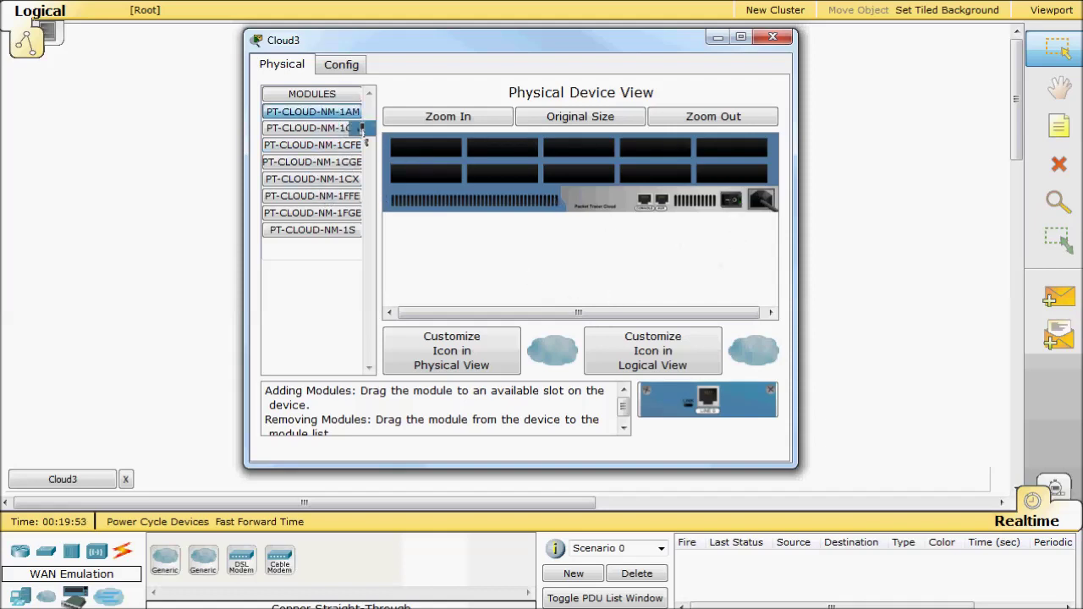
drag(343, 112, 414, 147)
drag(347, 114, 501, 150)
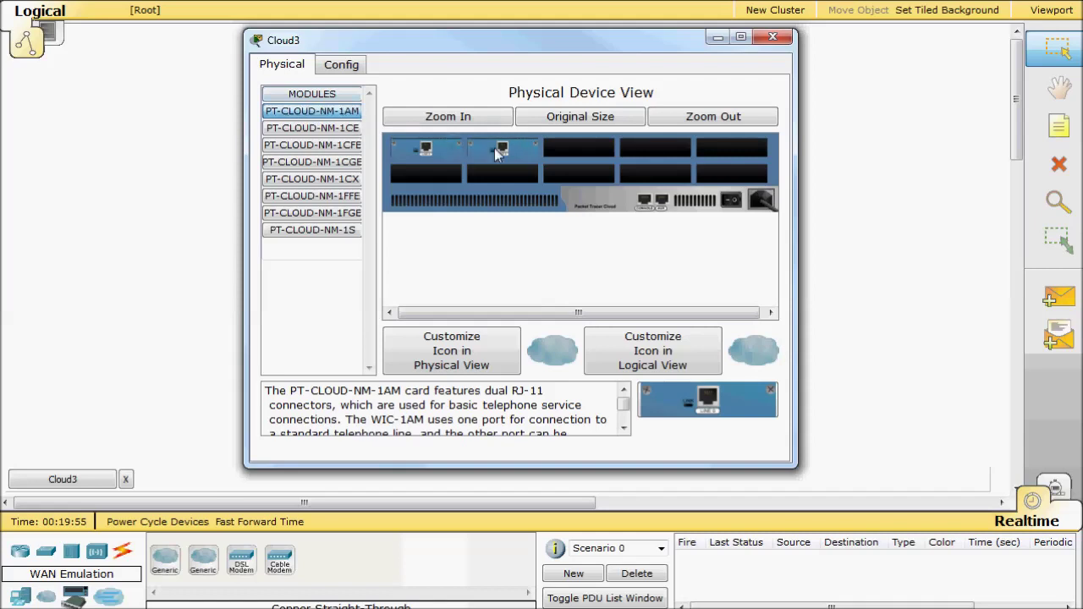
drag(342, 119, 567, 154)
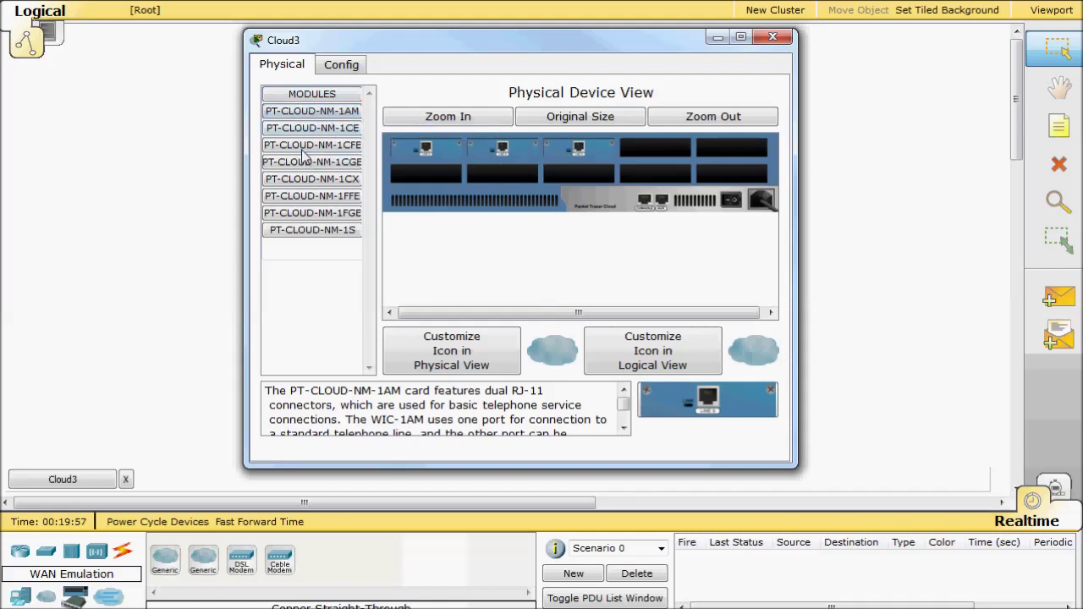
Install three PT-CLOUD-NM-1CFE Fast Ethernet modules in Cloud3's second row
drag(306, 147, 426, 173)
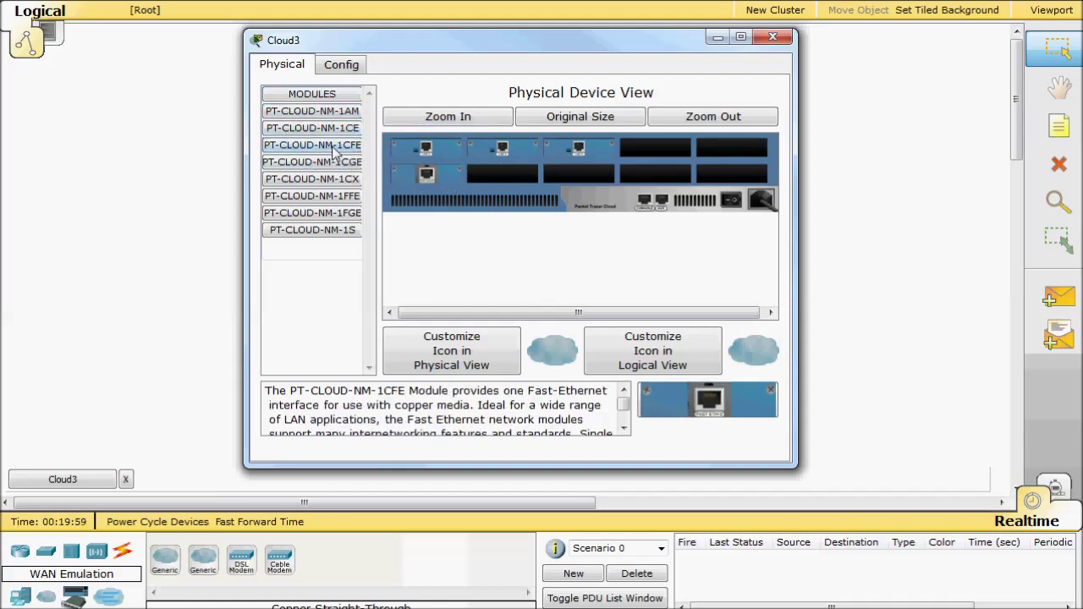
drag(336, 149, 503, 173)
mouse_move(340, 150)
mouse_down()
mouse_move(511, 177)
mouse_move(579, 173)
mouse_up()
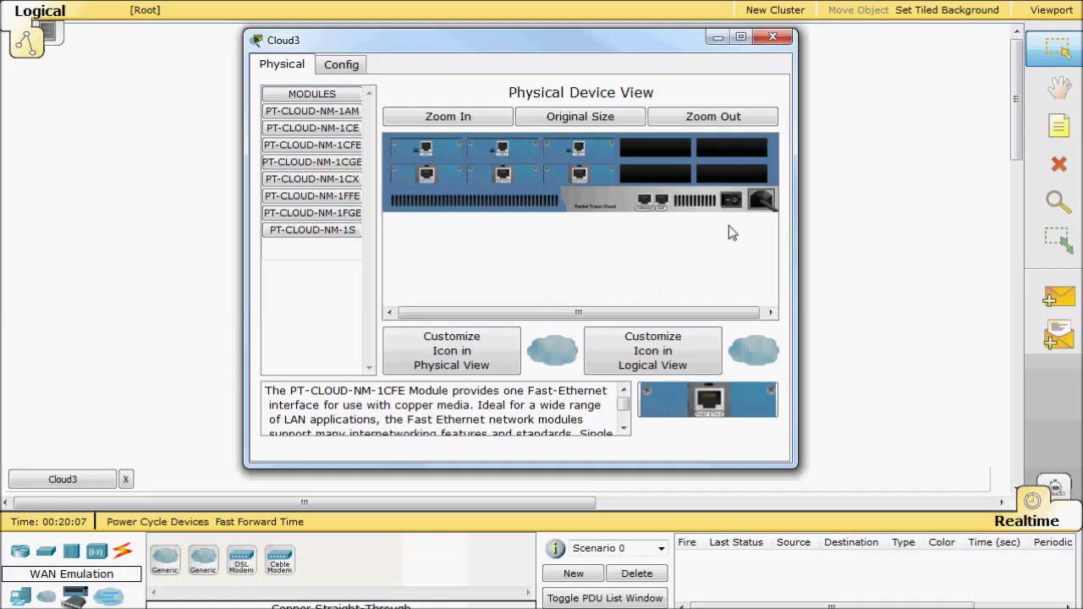
Under Cloud3's Config > DSL, add the Modem2–FastEthernet7 and Modem3–FastEthernet8 pairings
click(347, 65)
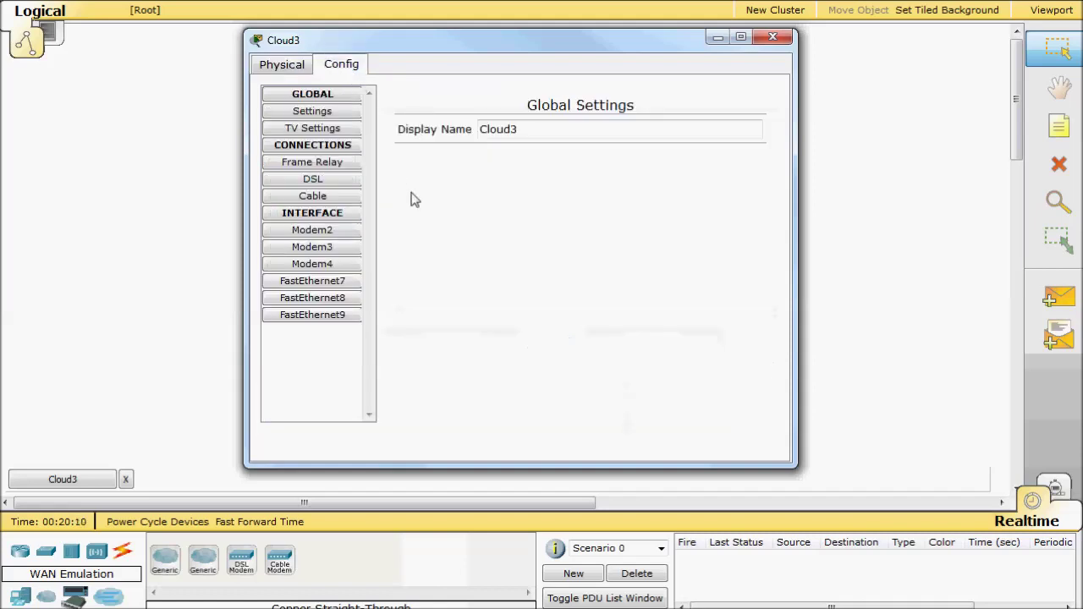
click(345, 184)
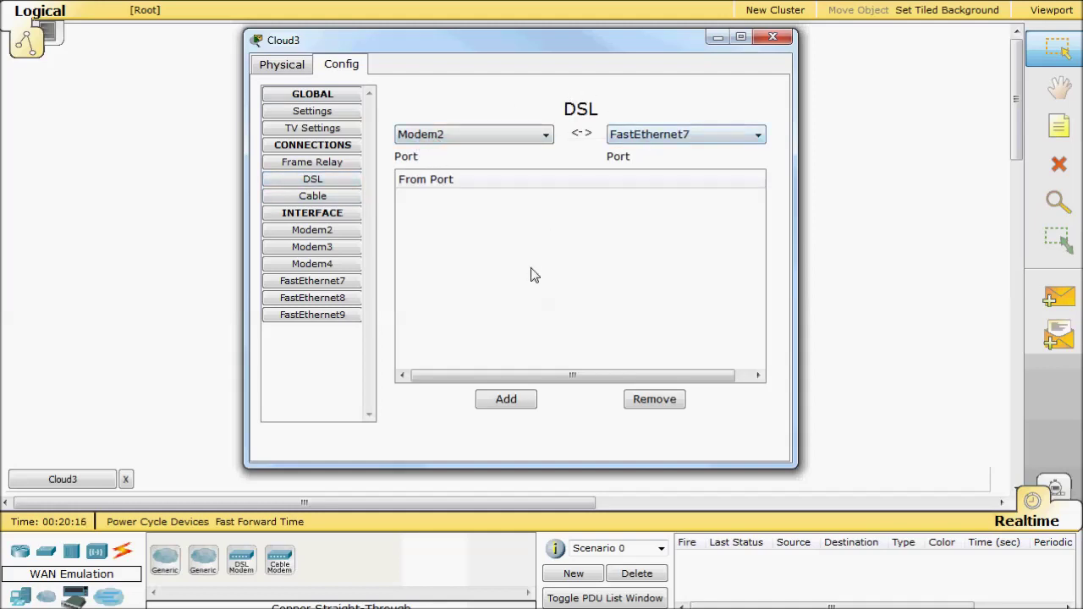
click(506, 404)
click(494, 139)
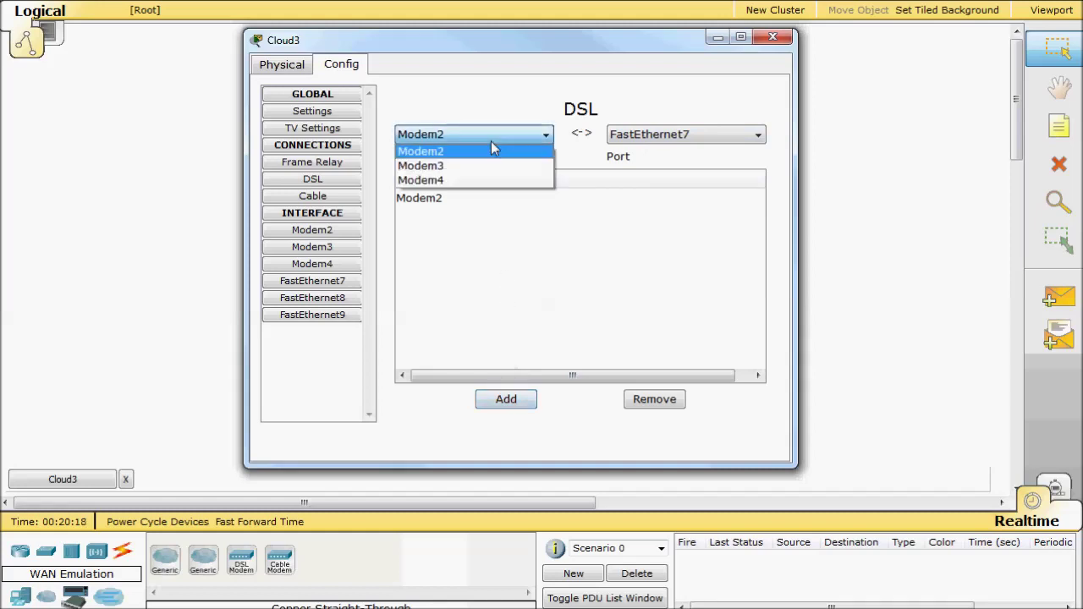
click(428, 165)
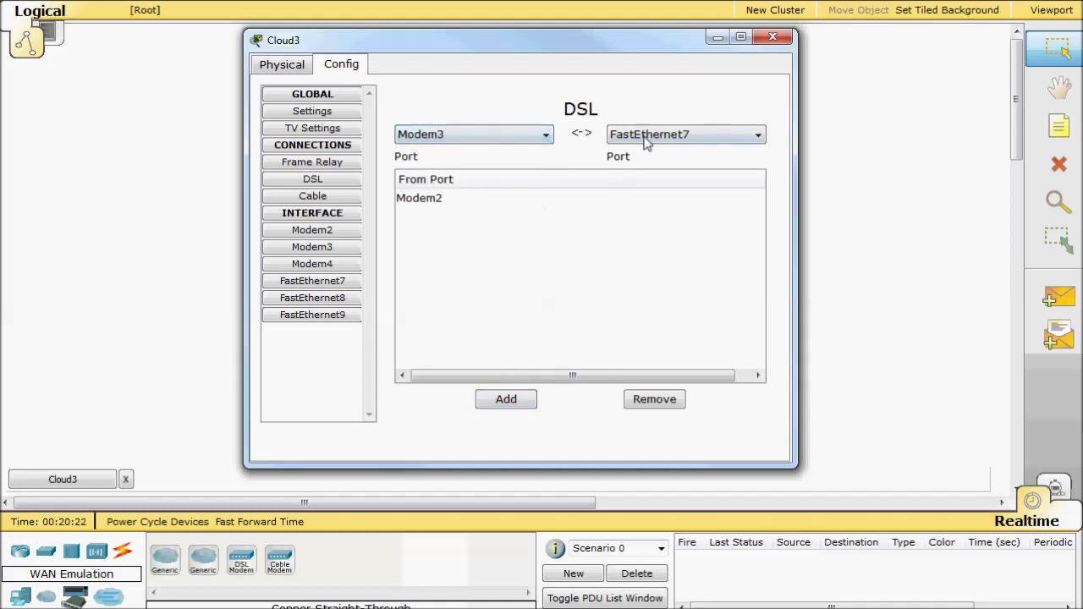
click(691, 137)
click(677, 166)
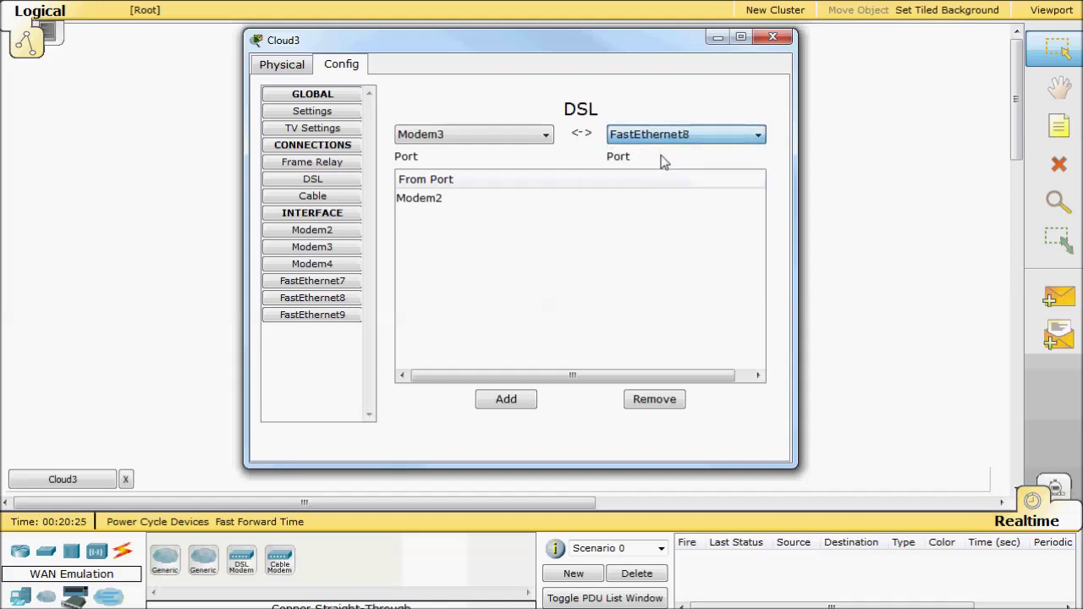
click(521, 401)
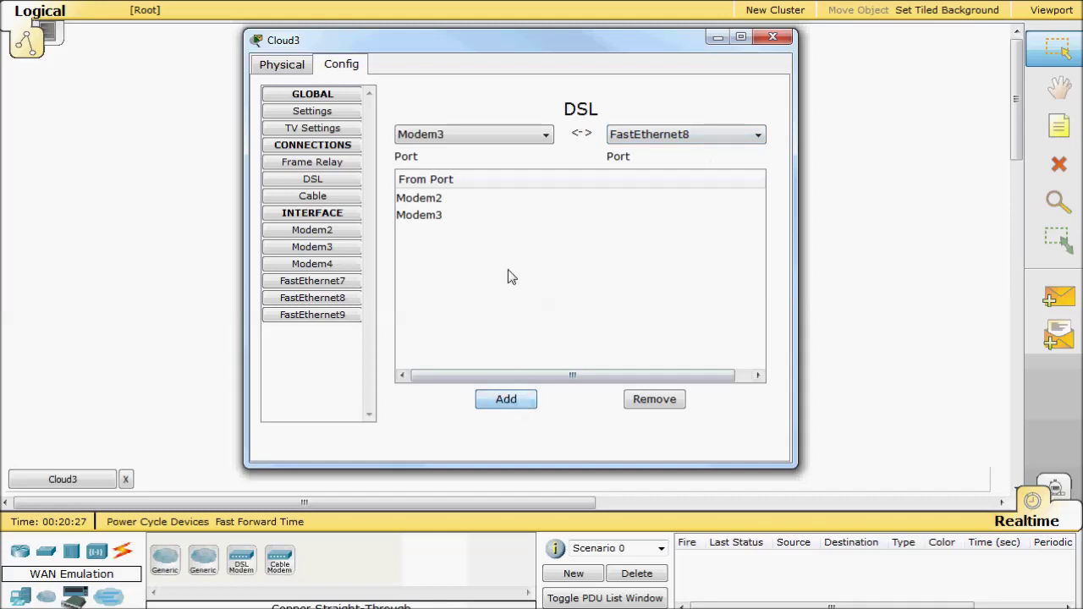
Add the Modem4–FastEthernet9 pairing and close Cloud3's settings
click(475, 133)
click(469, 180)
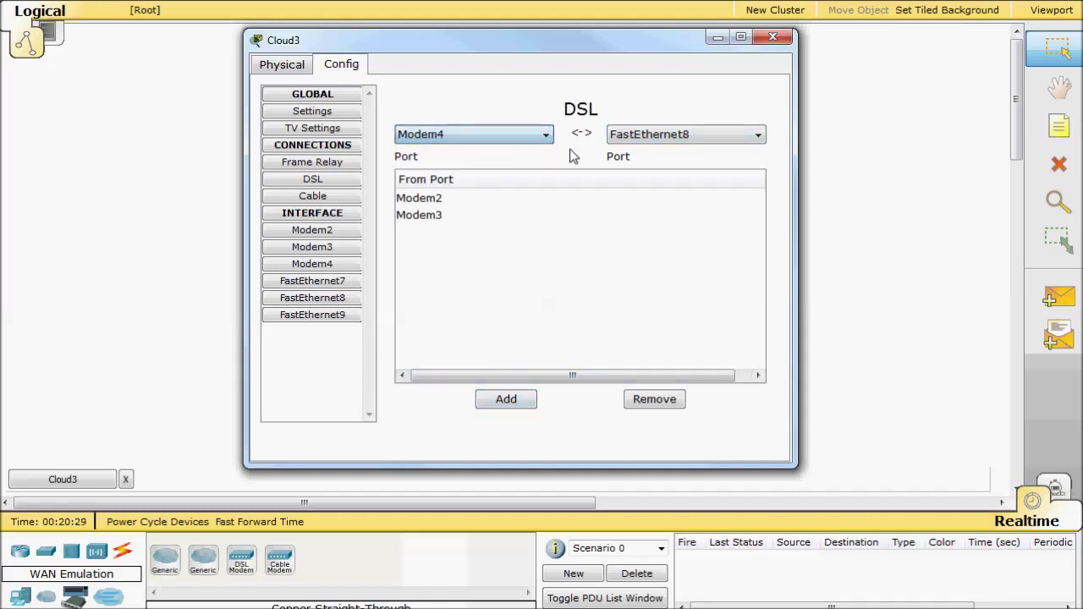
click(689, 135)
click(676, 180)
click(499, 135)
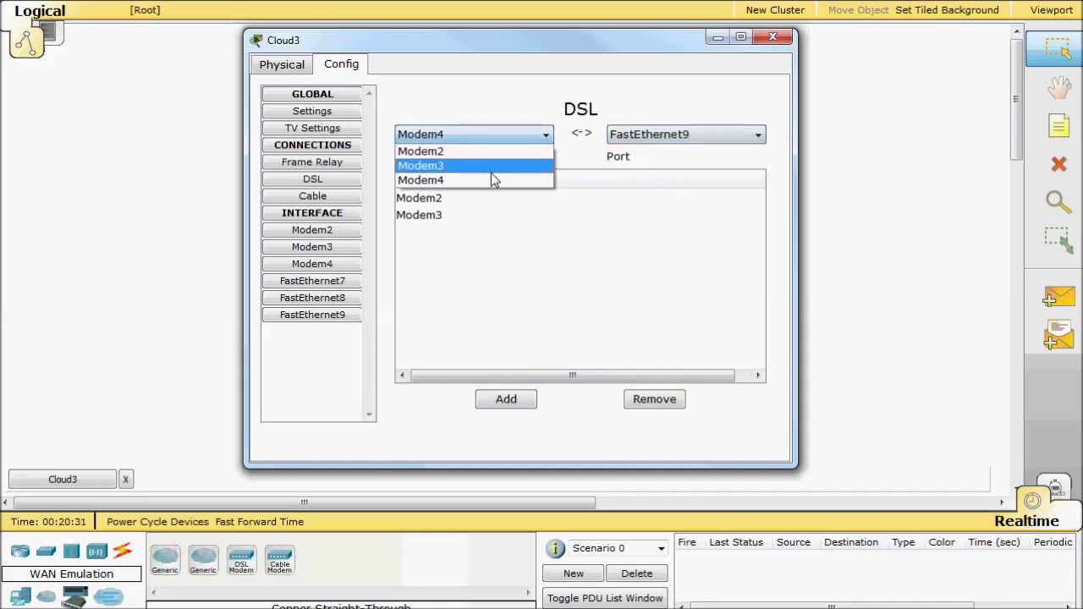
click(475, 180)
click(677, 135)
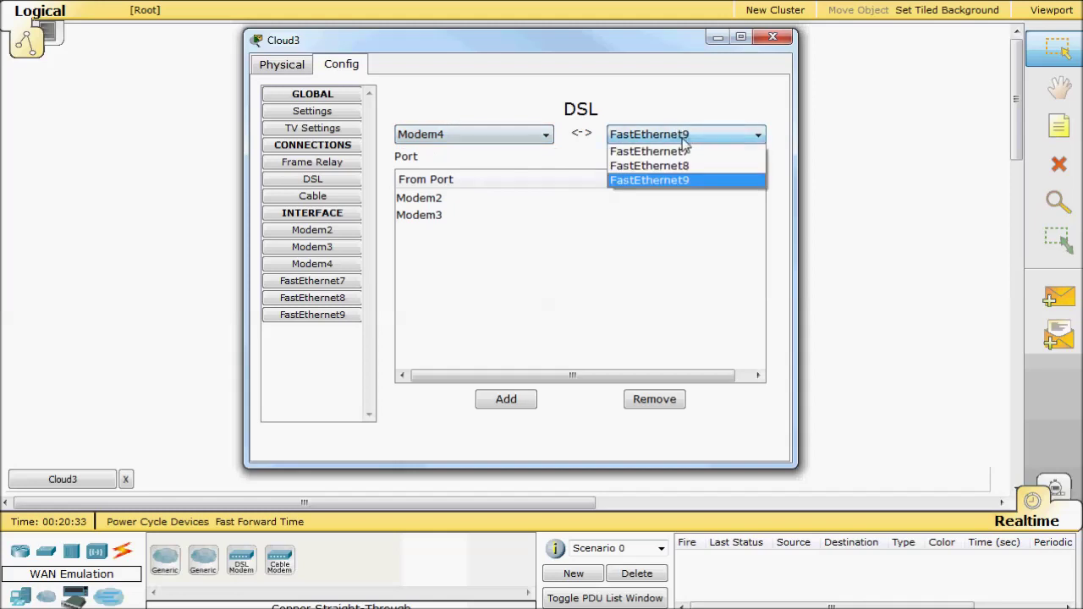
click(679, 182)
click(518, 401)
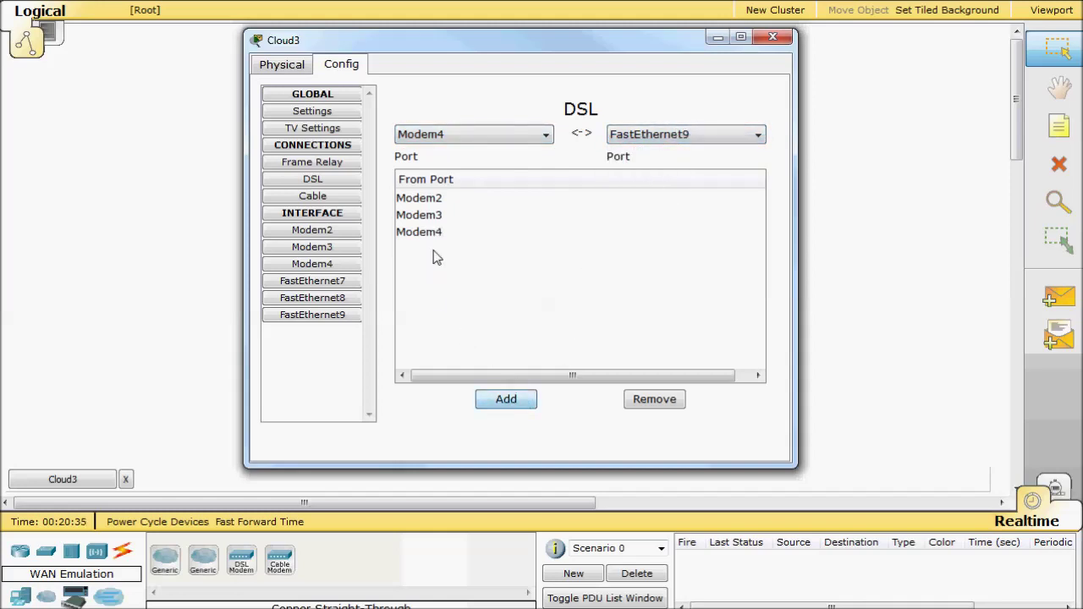
click(772, 39)
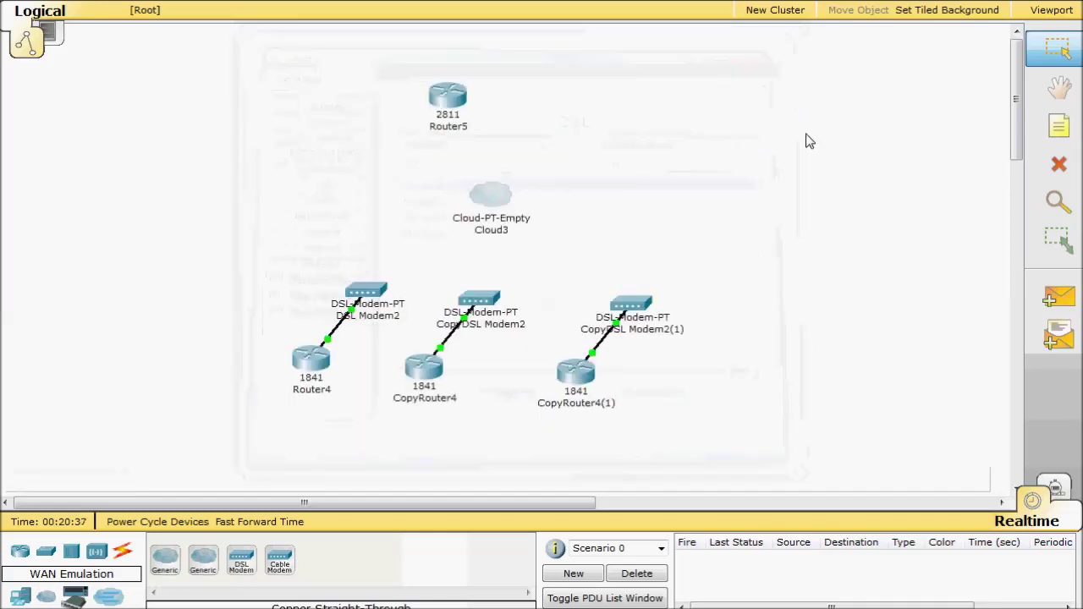
Connect DSL Modem2's phone port to Cloud3's Modem4 port with a phone cable
click(21, 553)
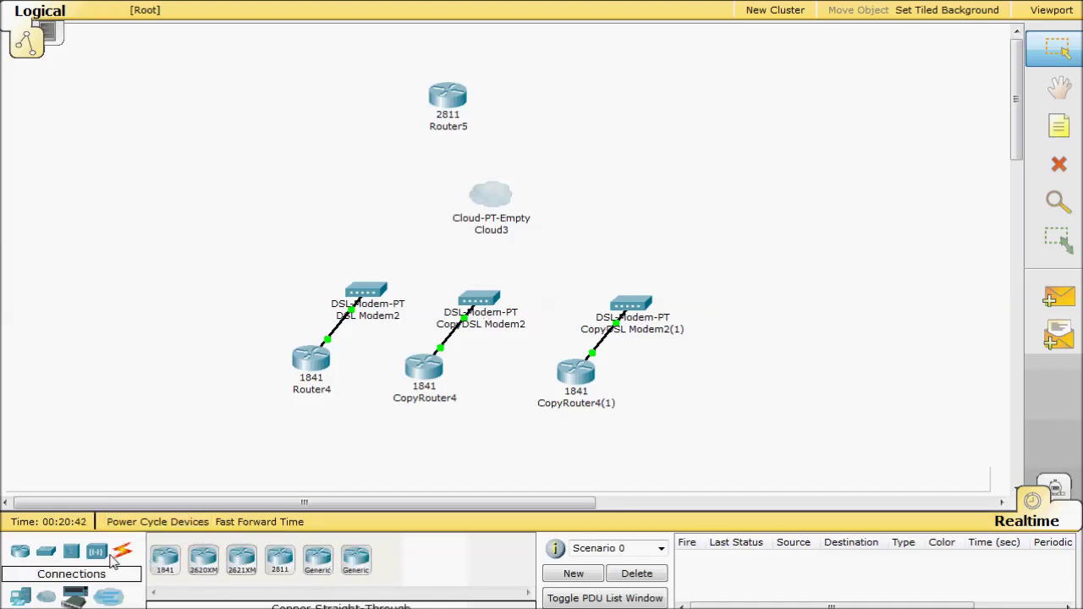
click(122, 553)
click(355, 560)
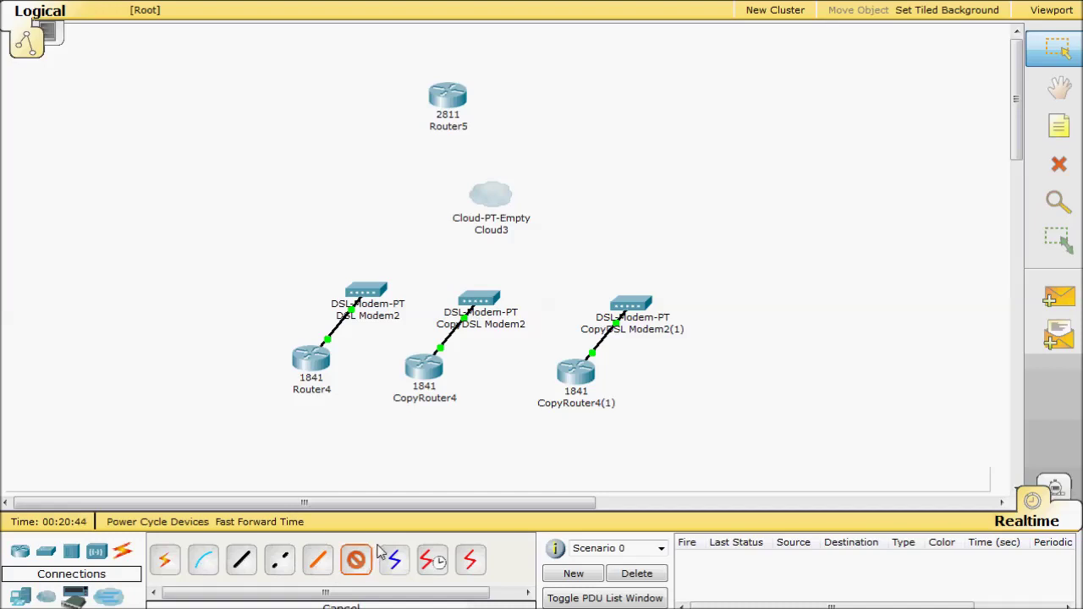
click(366, 291)
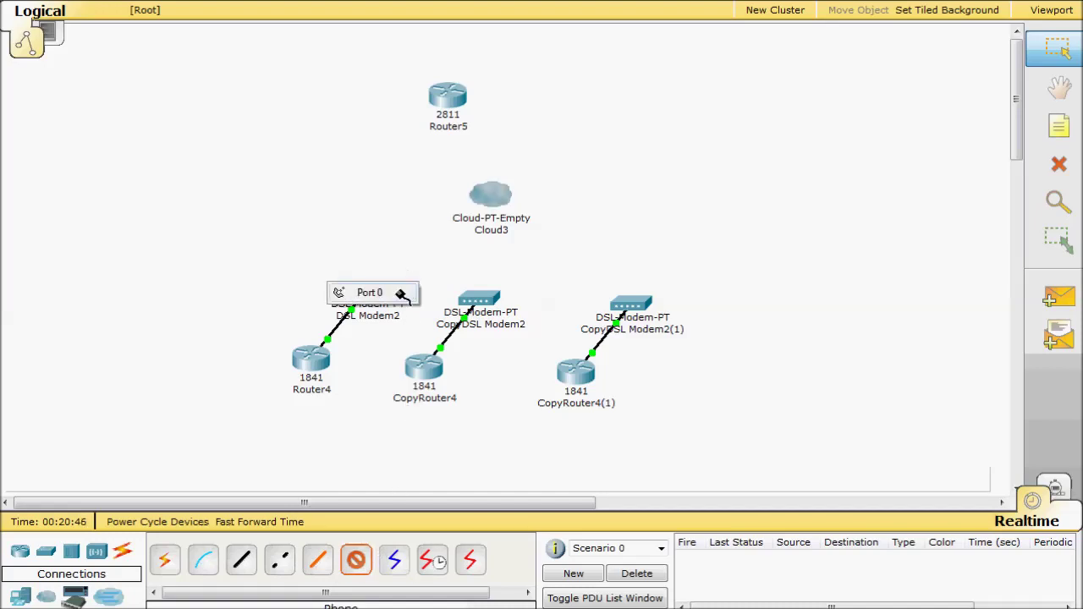
click(401, 293)
click(493, 193)
click(498, 188)
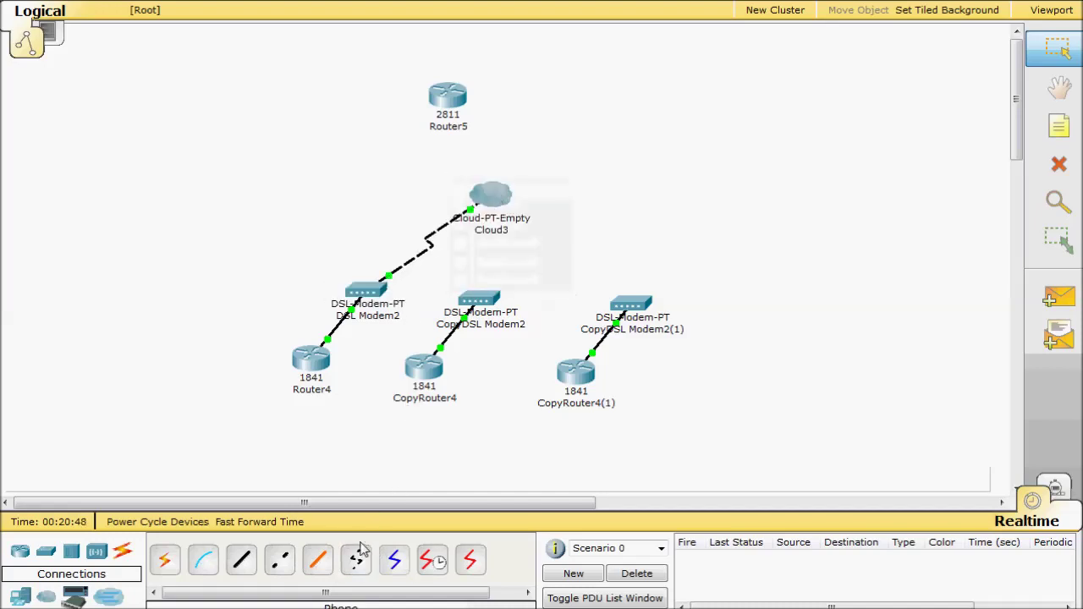
Connect the second and third DSL modems to Cloud3's Modem3 and Modem2 ports with phone cables
click(355, 560)
click(480, 307)
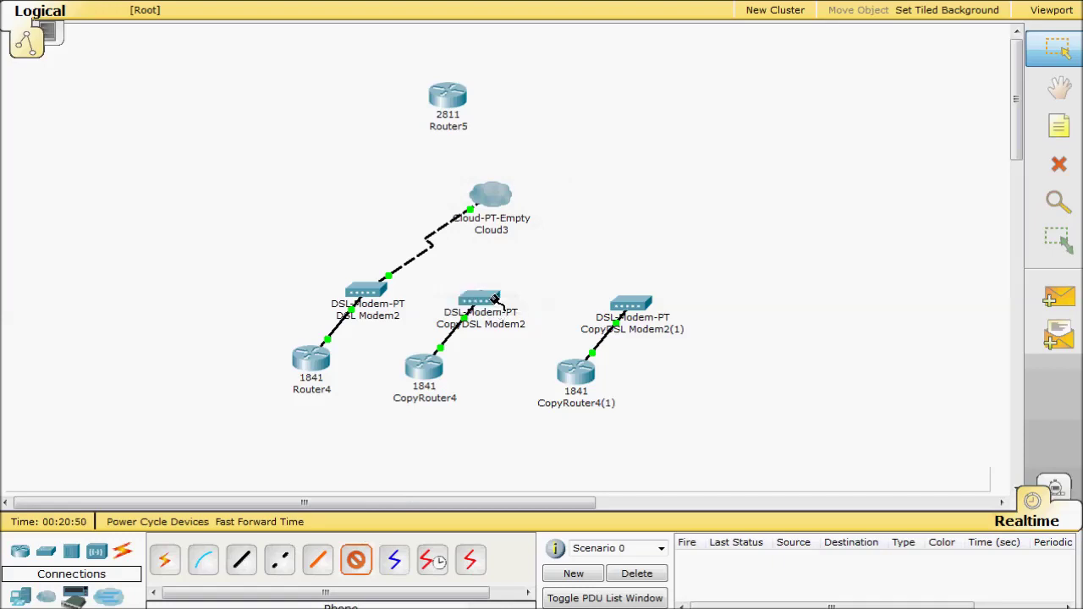
click(494, 197)
click(498, 187)
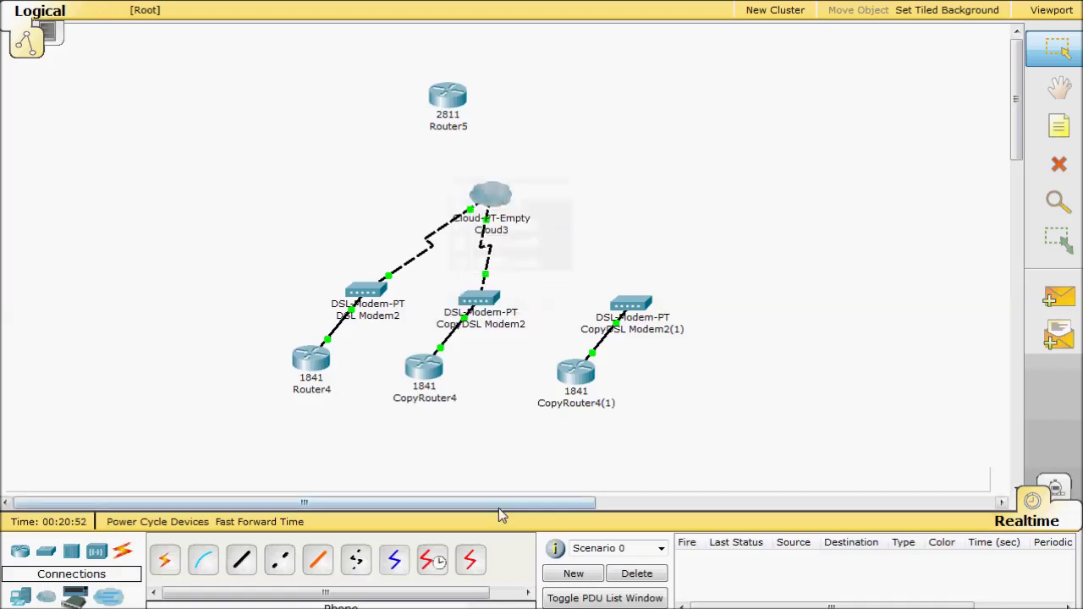
click(356, 560)
click(621, 315)
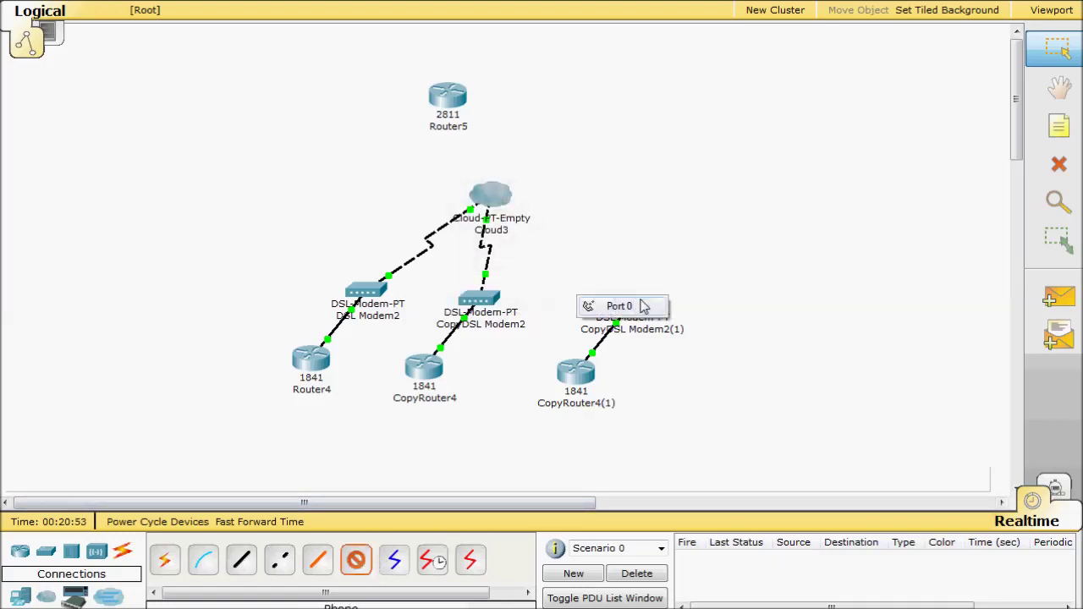
click(493, 197)
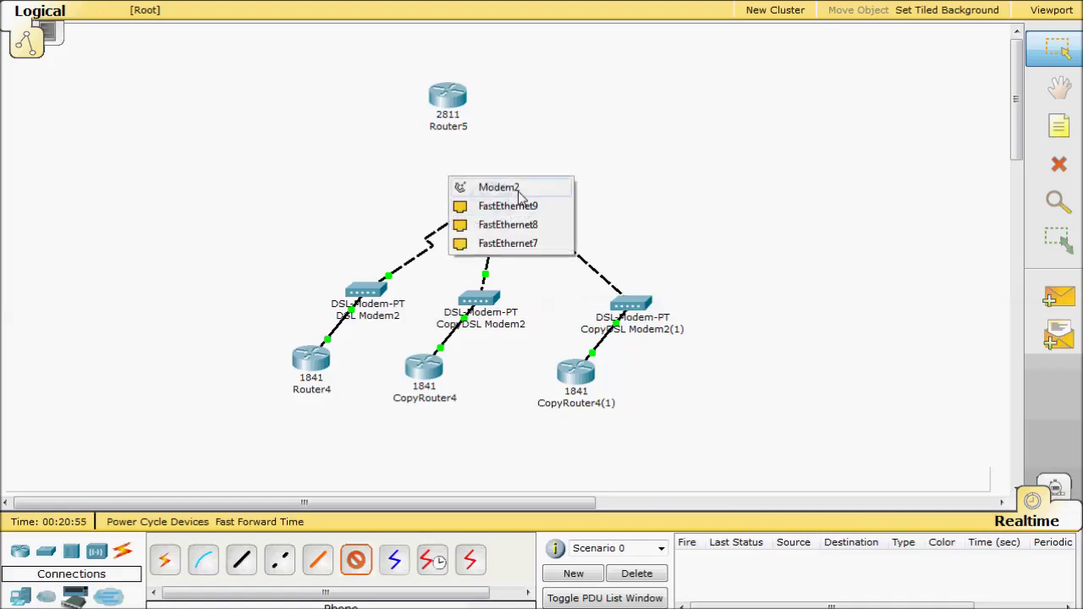
click(512, 187)
Install the NM-ESW-161 16-port switching module in Router5 (2811) and close its window
drag(454, 100, 495, 99)
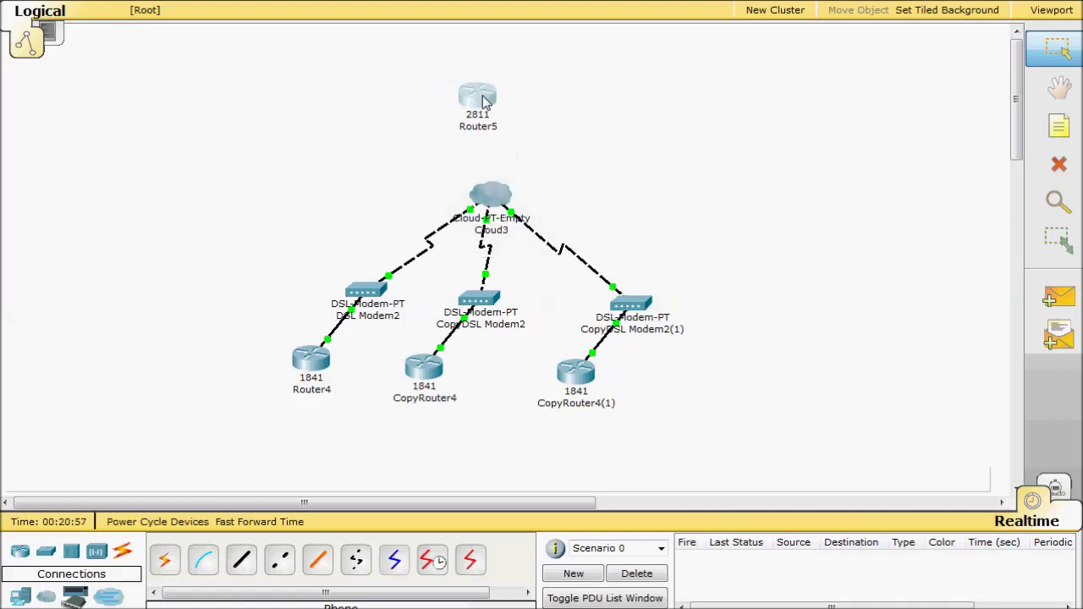
click(492, 99)
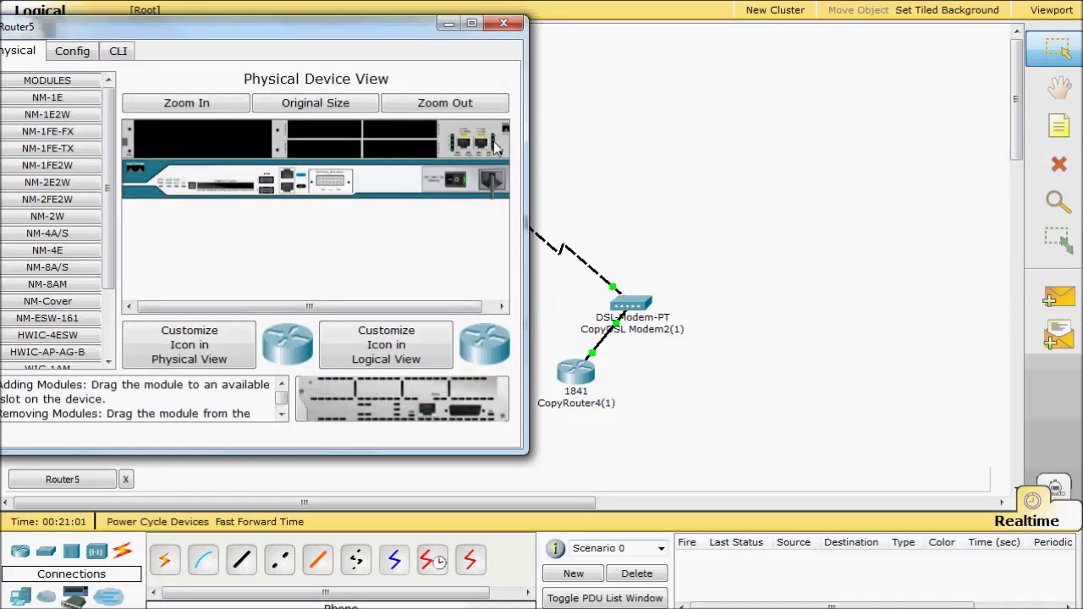
drag(404, 37, 540, 50)
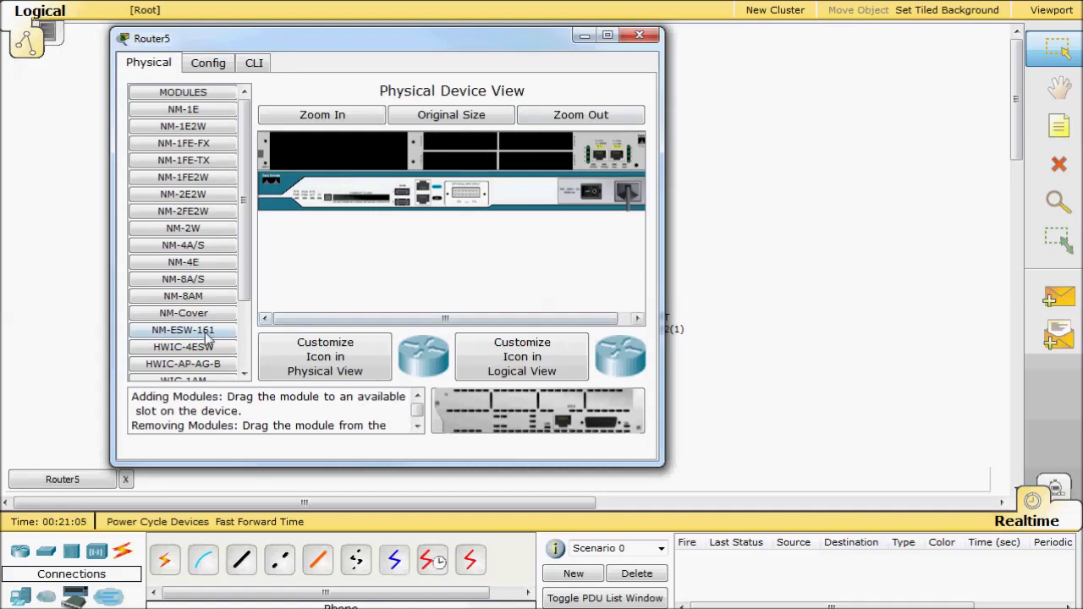
drag(207, 332, 264, 152)
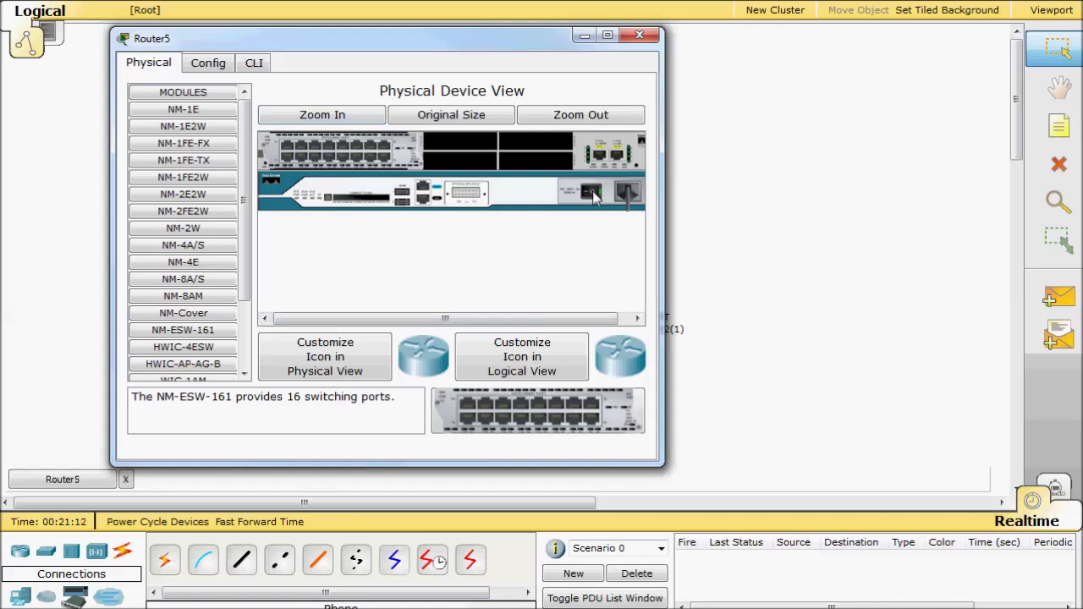
click(640, 34)
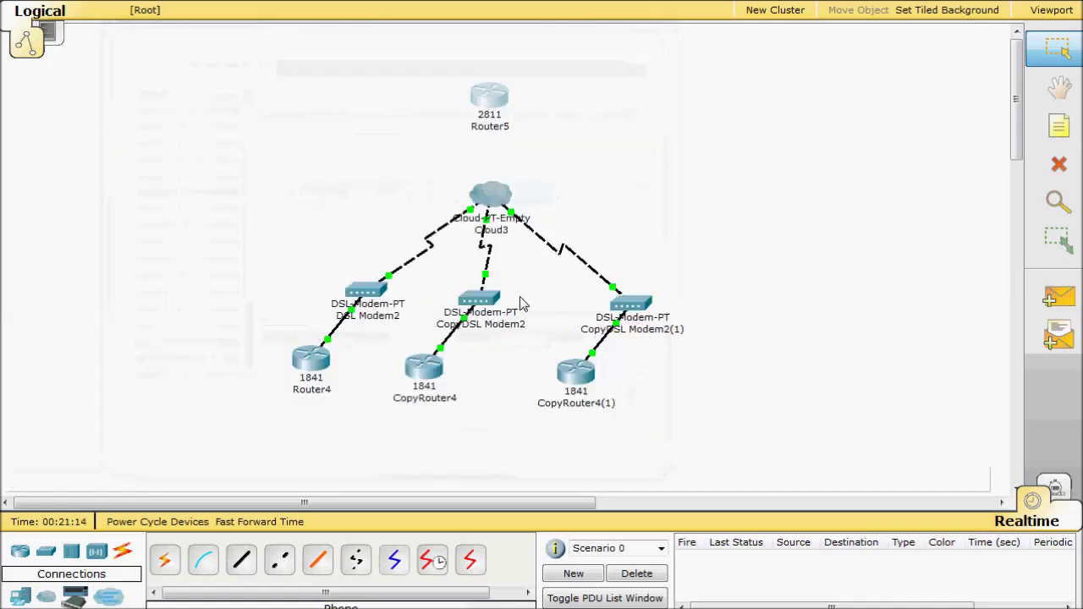
Link two Cloud3 Fast Ethernet ports to Router5 ports with copper cross-over cables
click(241, 560)
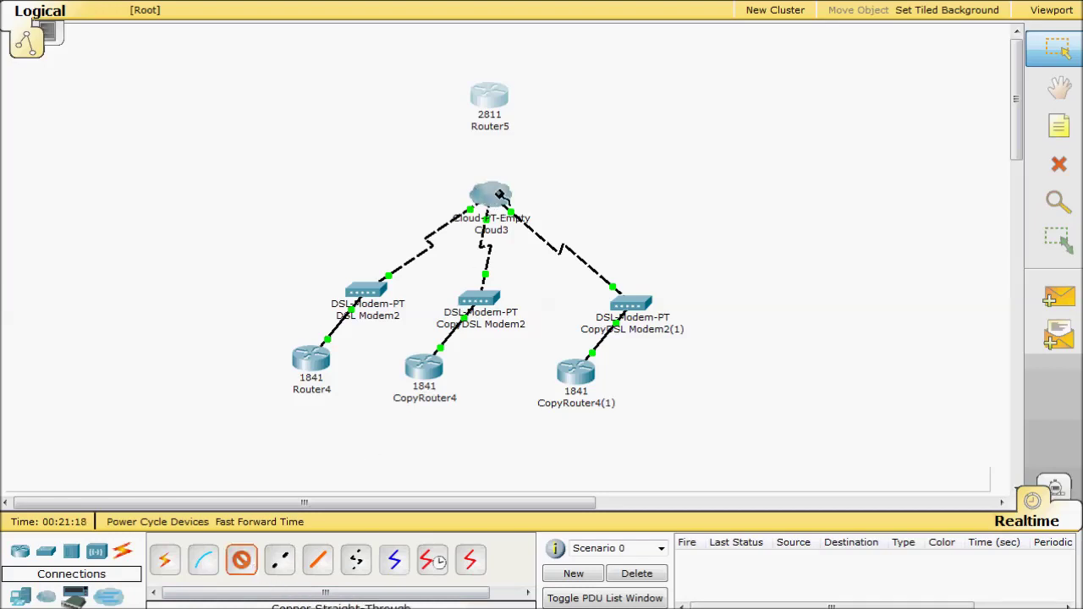
mouse_move(490, 194)
click(279, 560)
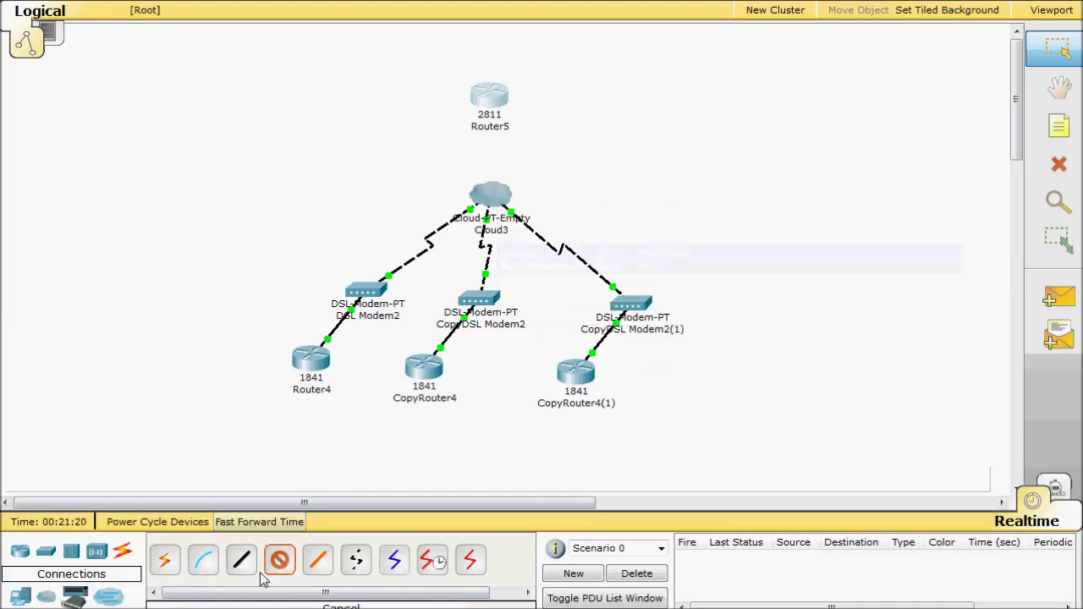
click(462, 200)
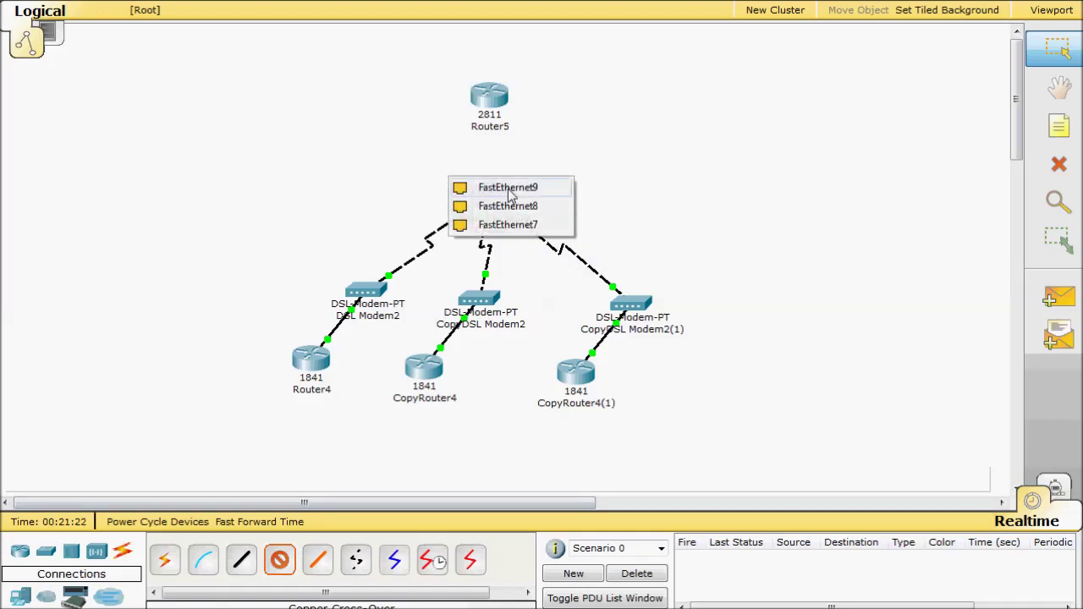
click(511, 196)
click(487, 93)
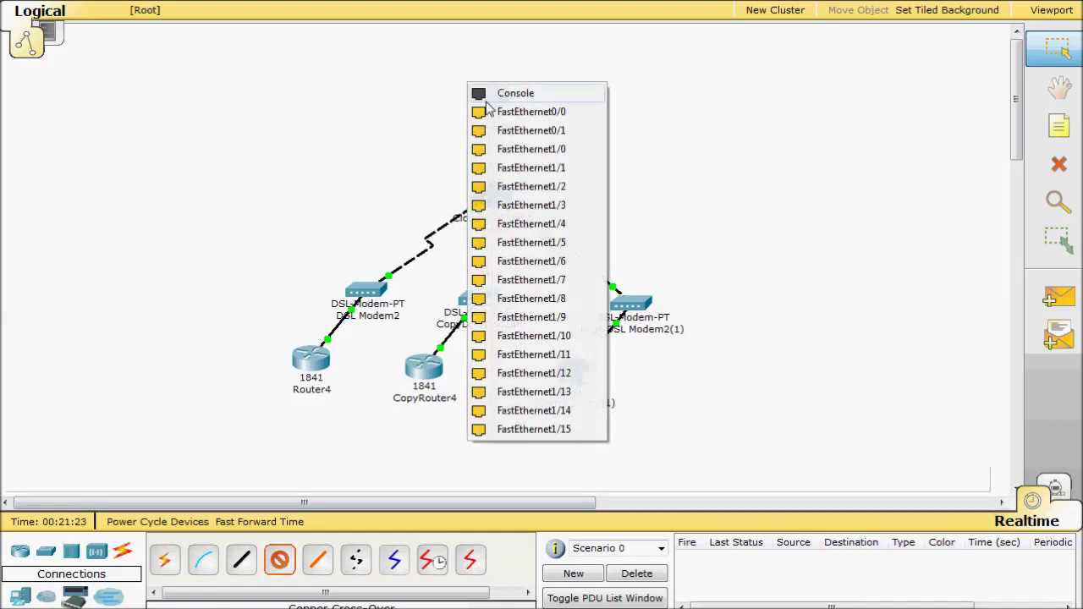
click(503, 147)
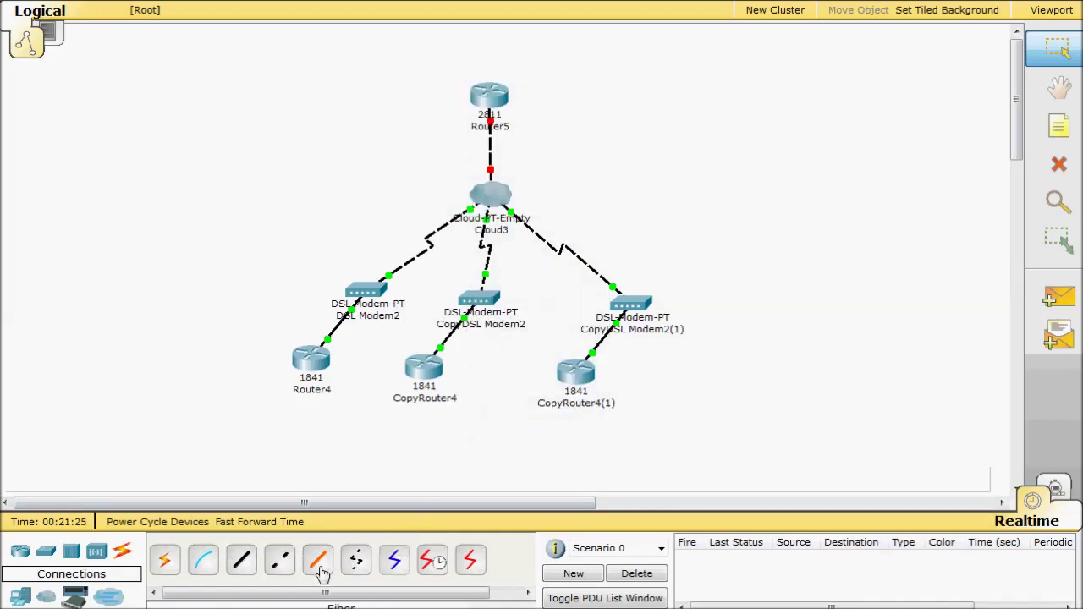
click(279, 560)
click(464, 199)
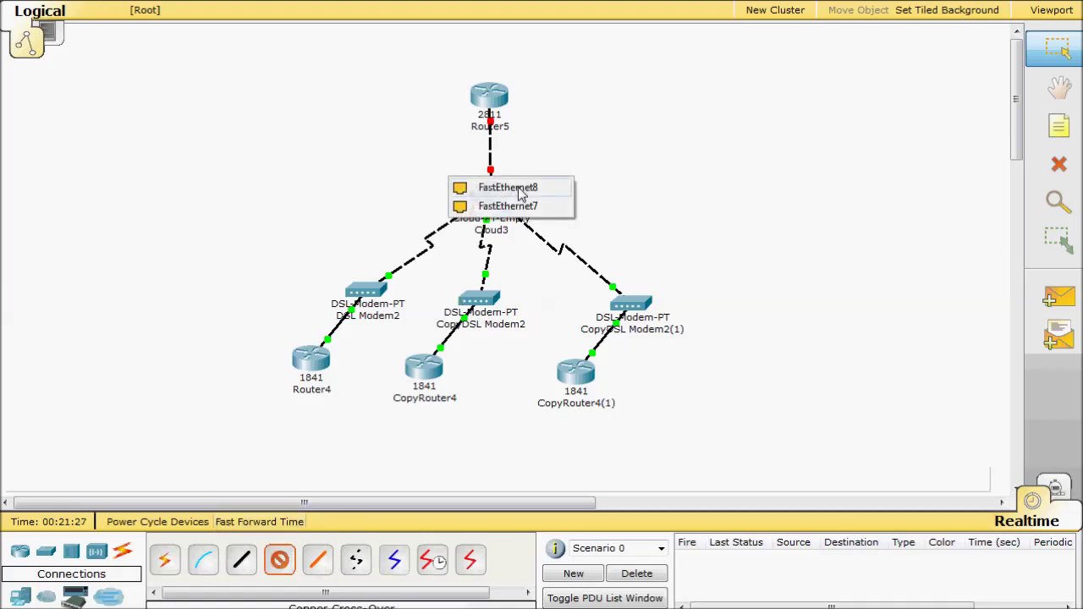
click(520, 190)
click(504, 93)
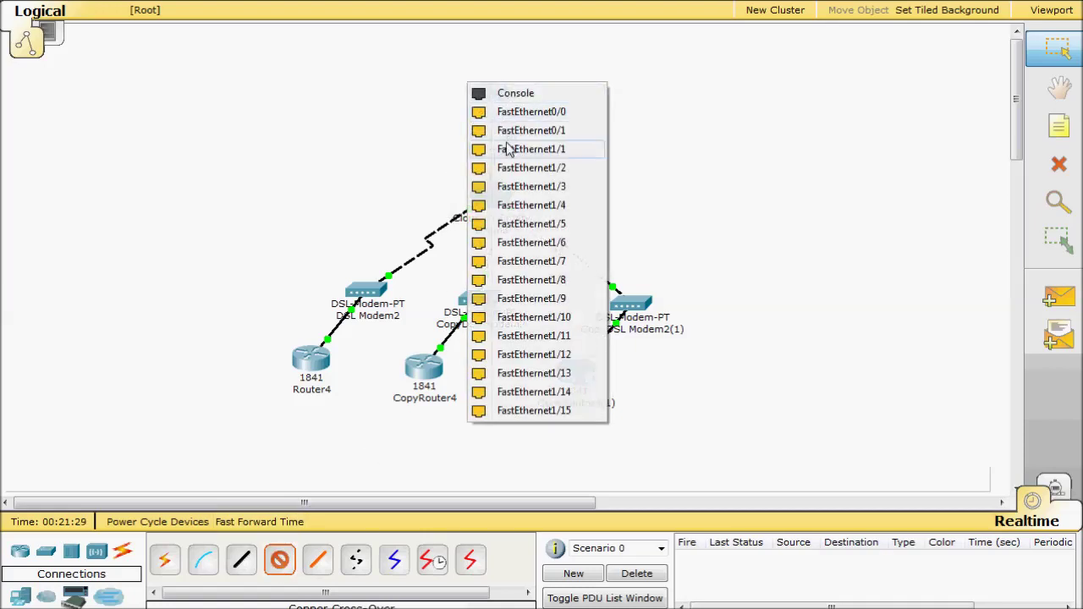
click(505, 147)
Add a third cross-over link from Cloud3 to Router5's FastEthernet1/2
click(279, 558)
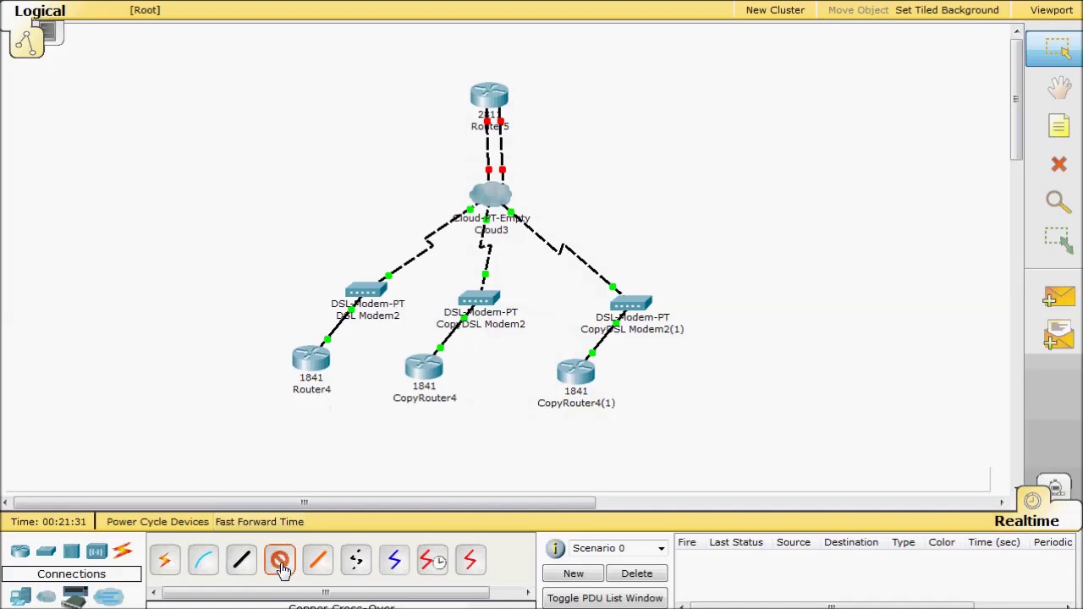
click(492, 198)
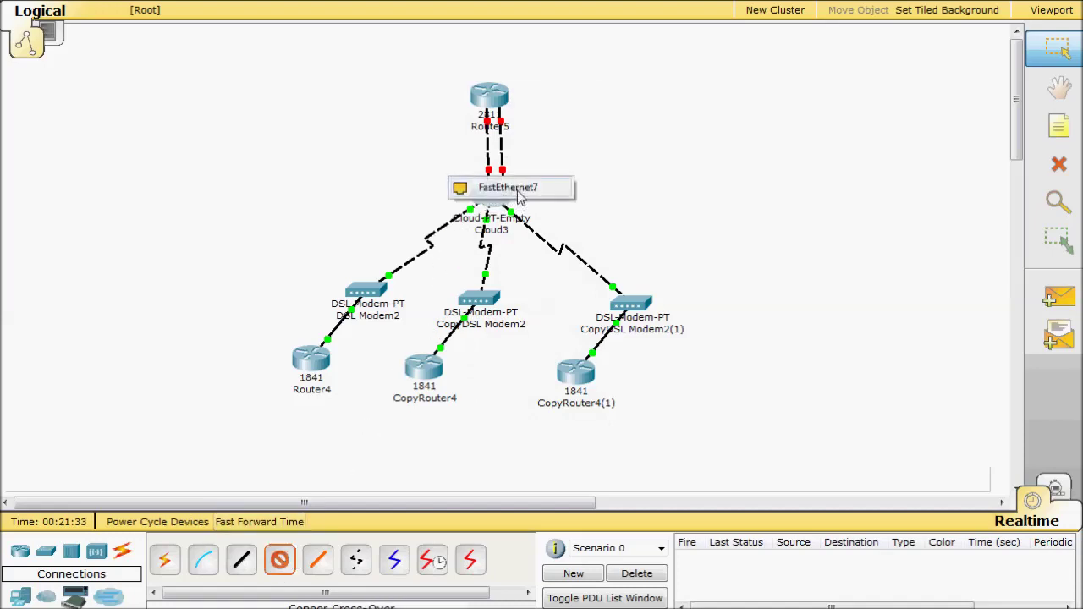
click(517, 188)
click(479, 95)
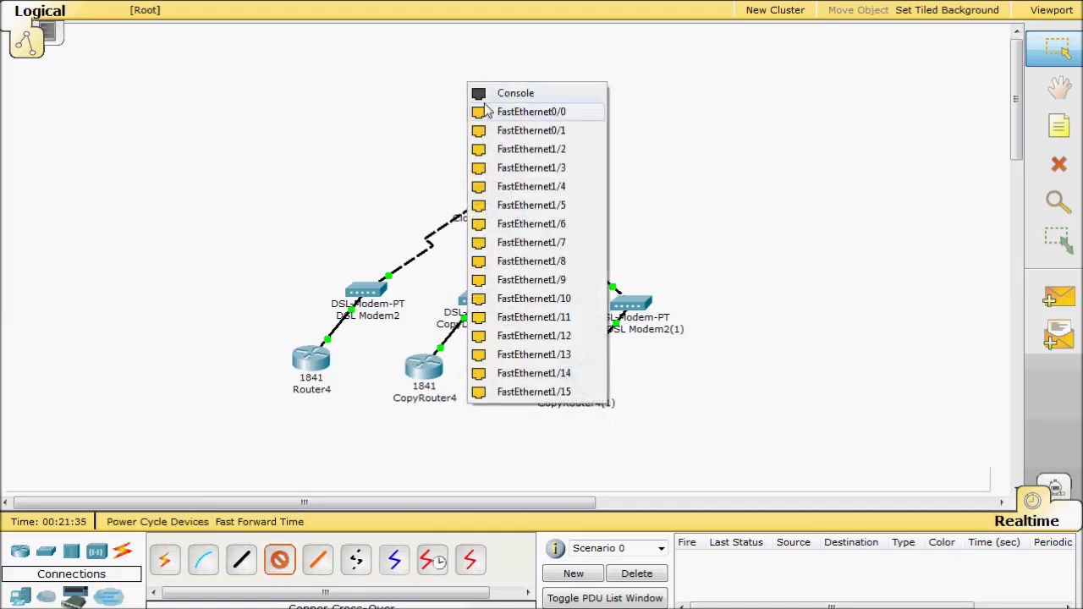
click(491, 158)
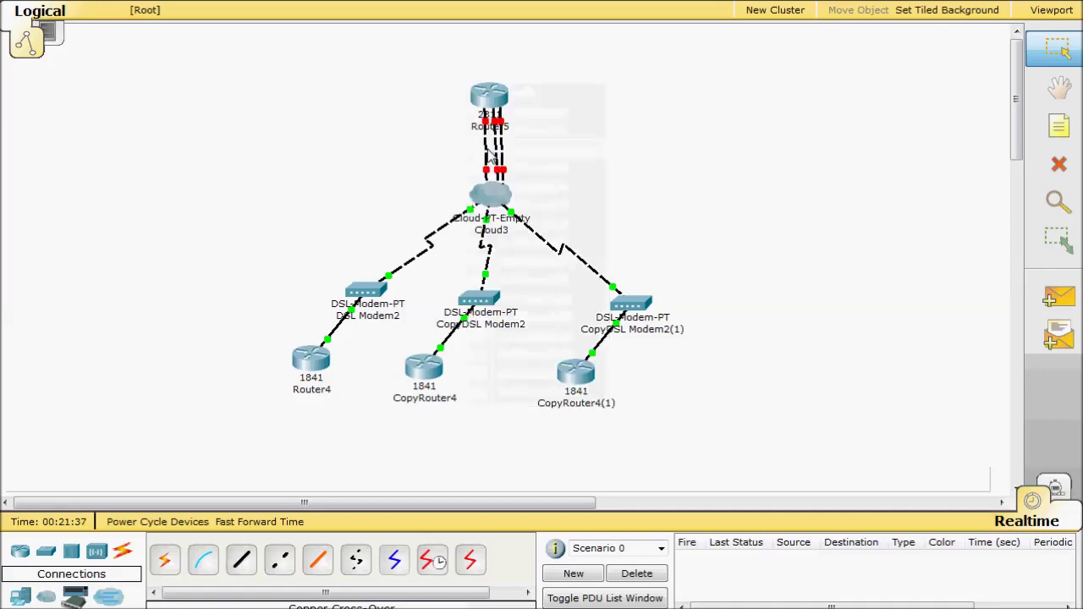
drag(484, 96, 490, 92)
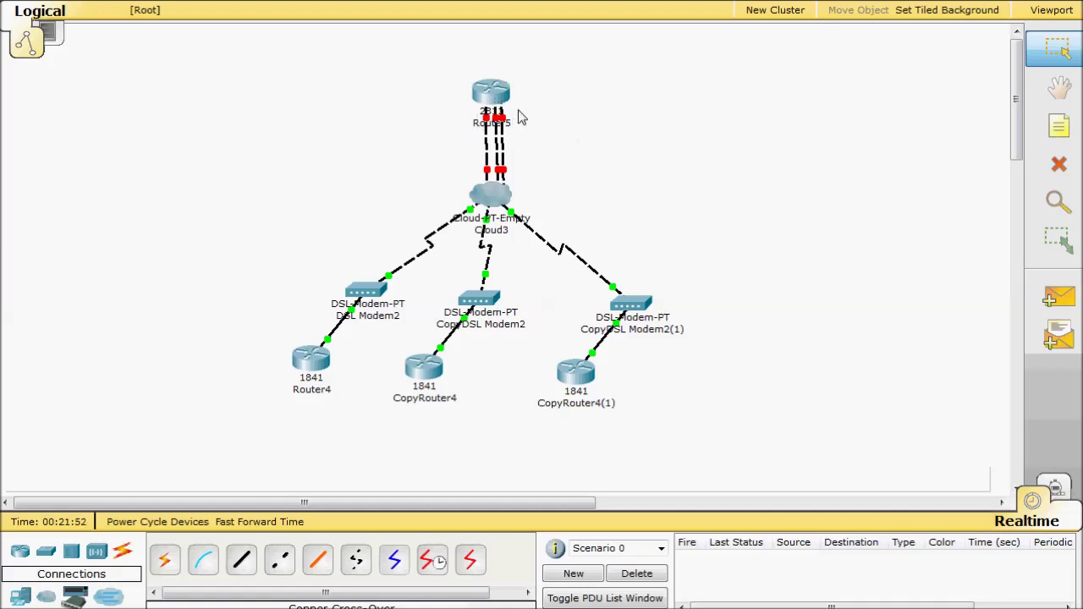
click(493, 93)
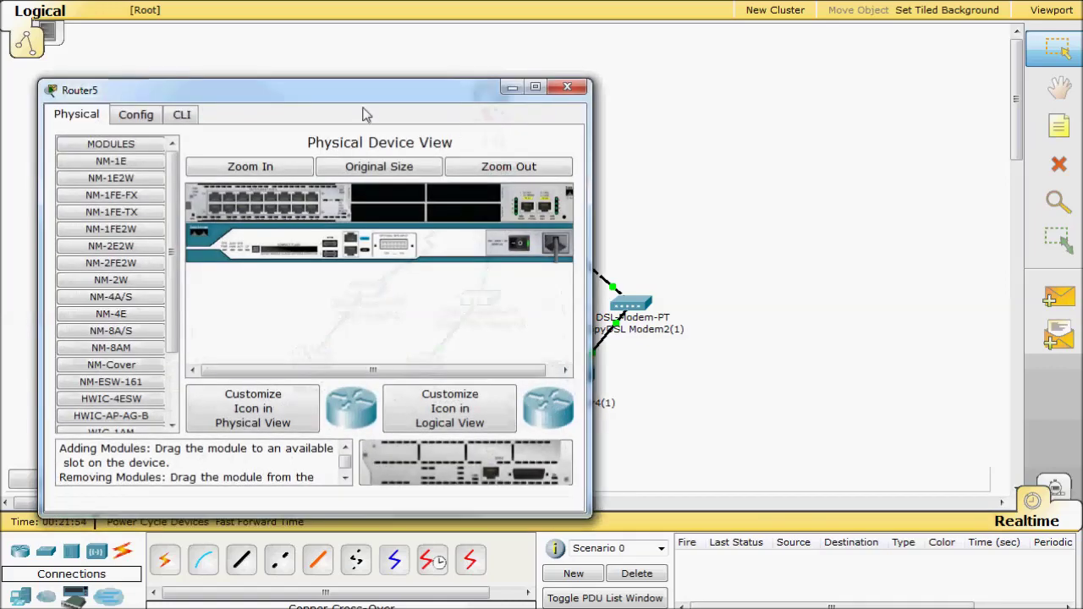
In Router5's CLI, skip the setup dialog and enter interface VLAN 2 via en and config t
drag(444, 86, 537, 69)
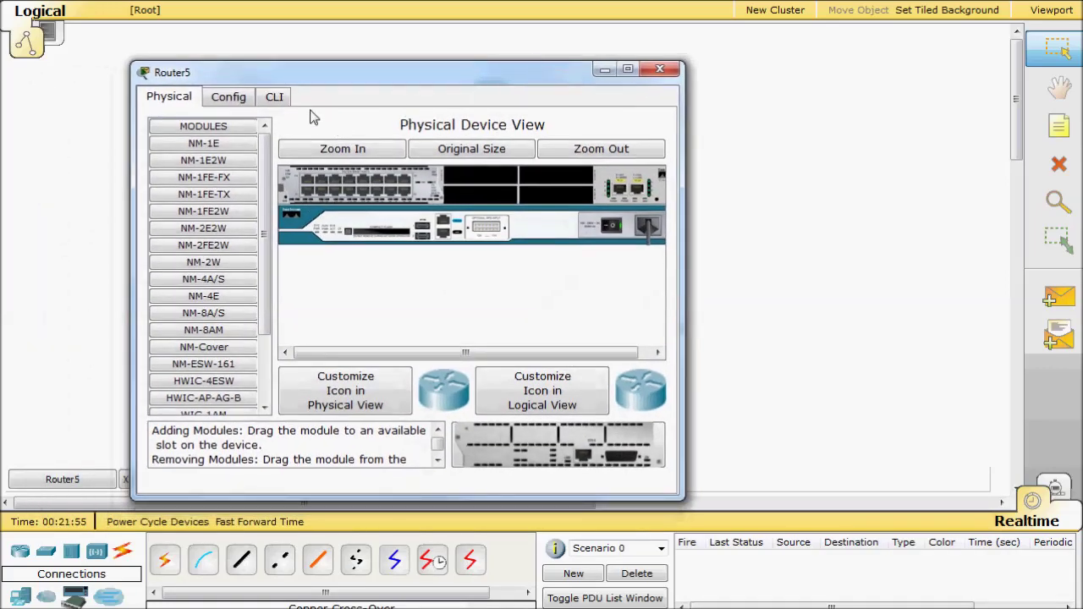
click(274, 96)
text(no)
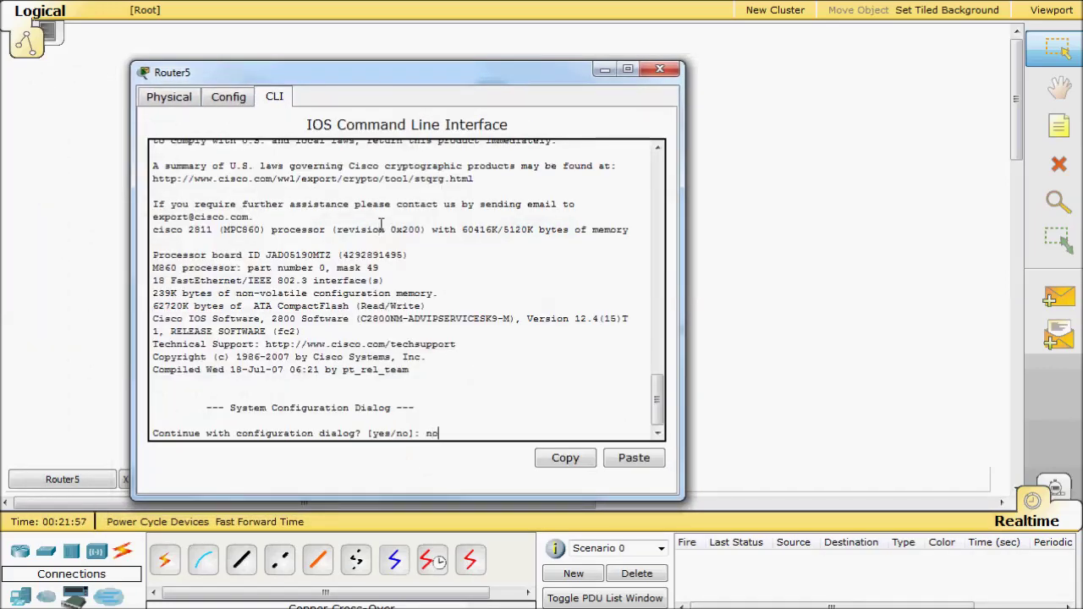
key(Return)
key(Return)
key(Return)
key(Return)
key(Return)
key(Return)
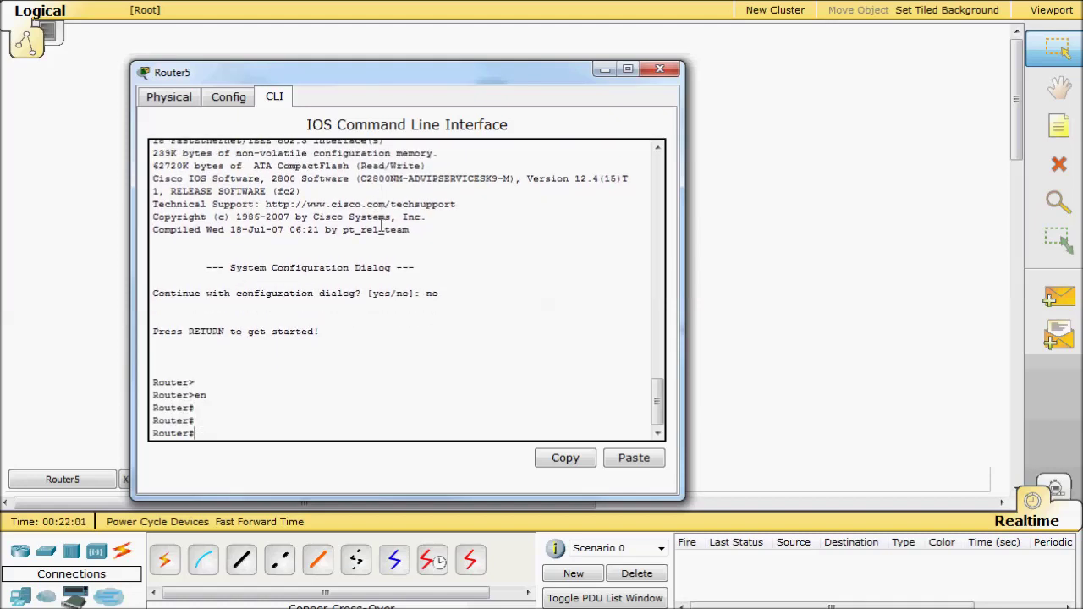
text(config t)
key(Return)
text(int vlan)
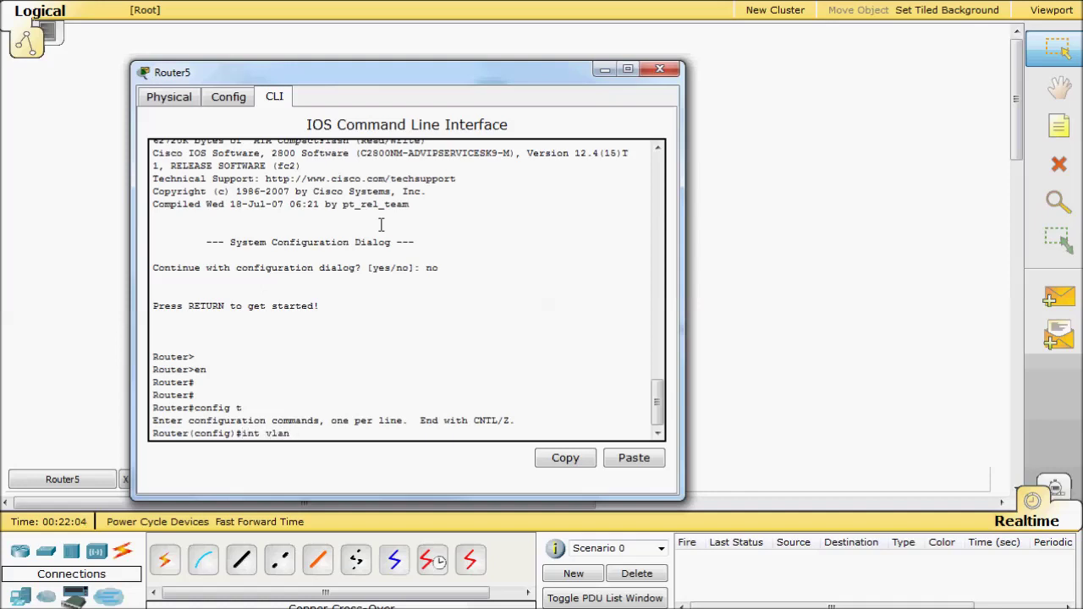
text(2)
key(Return)
text(ip add 2.2.2.126 255.255.255.128)
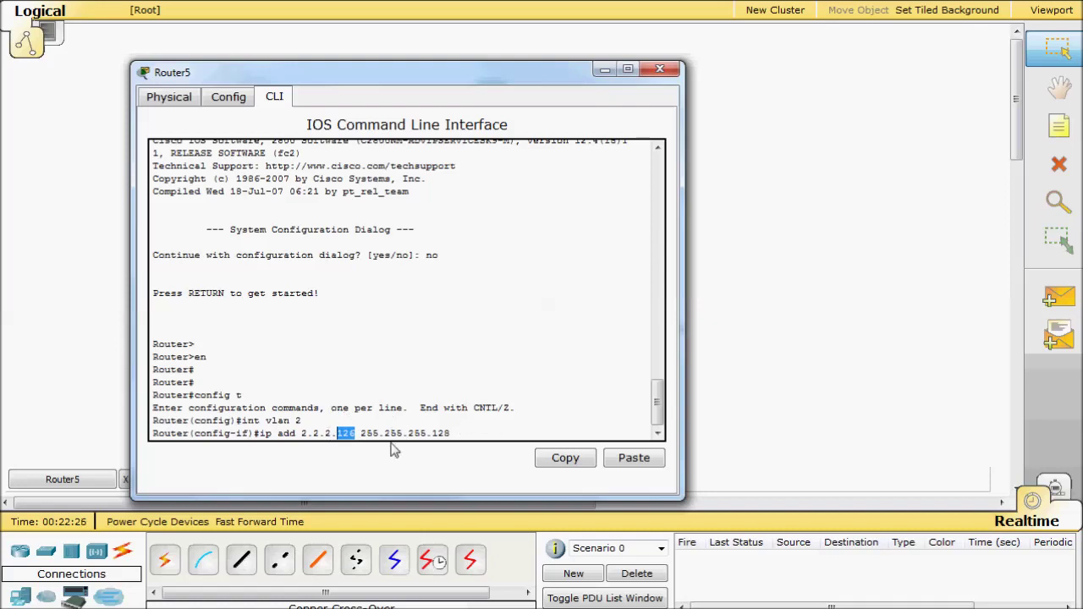
Assign VLAN 2 the address 2.2.2.126 255.255.255.128 and create DHCP pool DSL
click(484, 431)
key(Return)
text(ip dhcp pool DS)
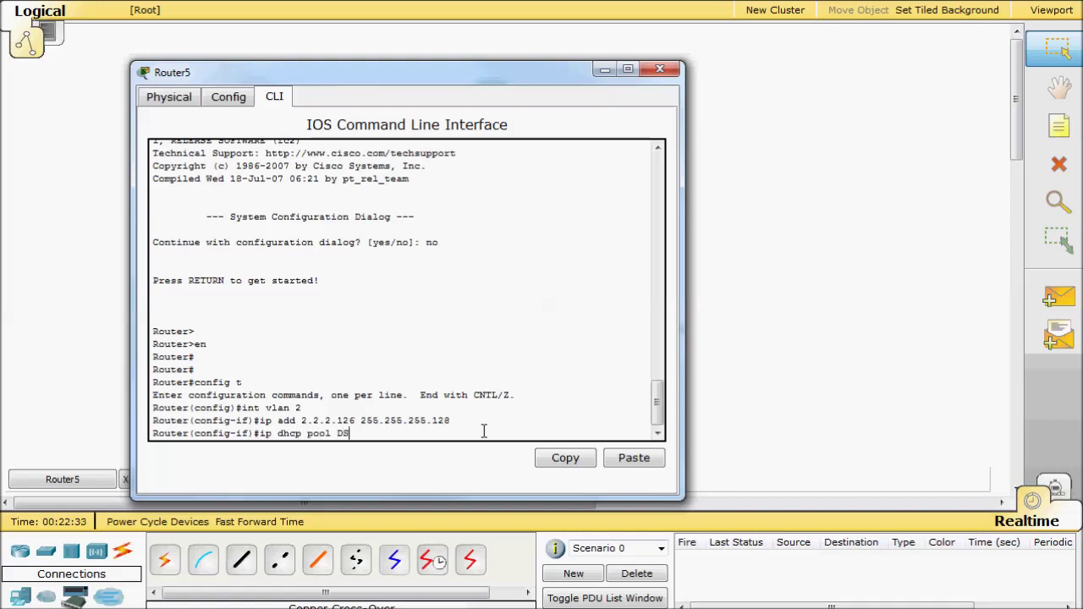
text(L)
key(Return)
Set pool DSL's network to 2.2.2.0 255.255.255.128 and default router to 2.2.2.126
text(work )
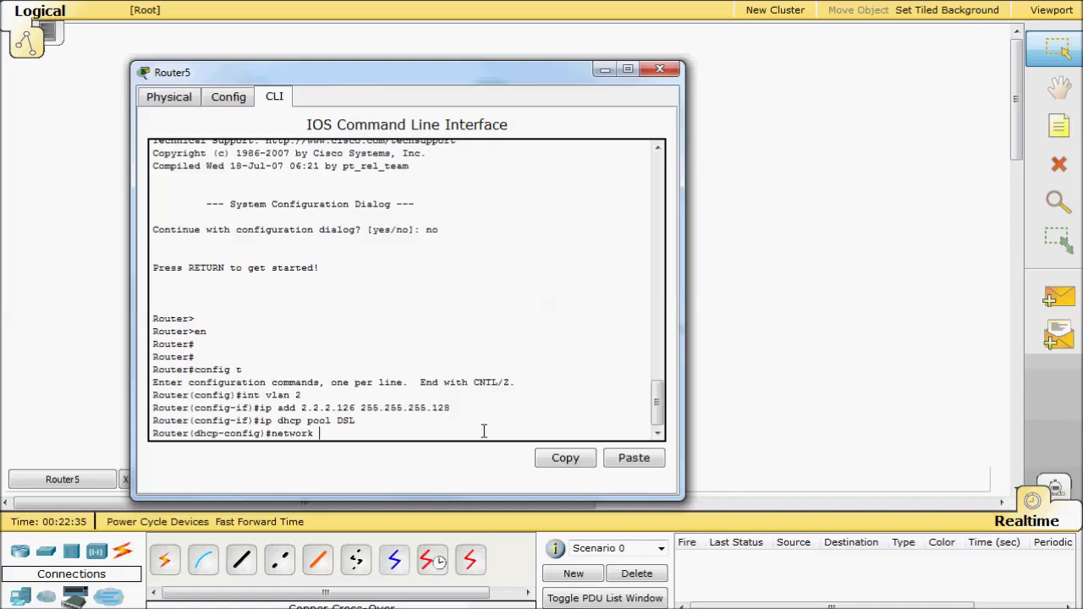
text(2.2.2.0 255.255.)
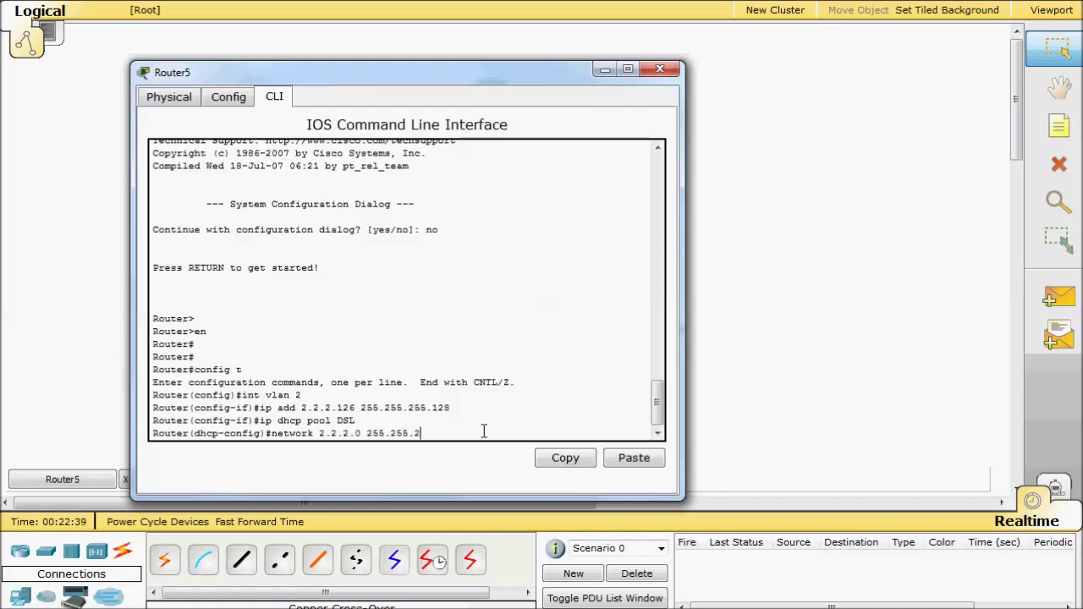
text(28)
key(Return)
key(Tab)
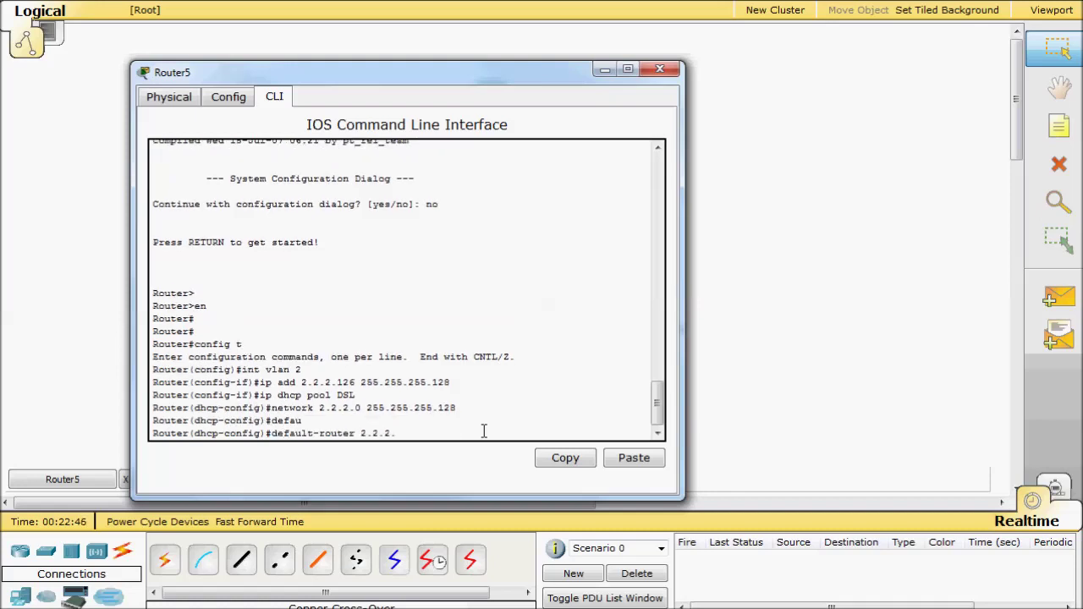
text(126)
key(Return)
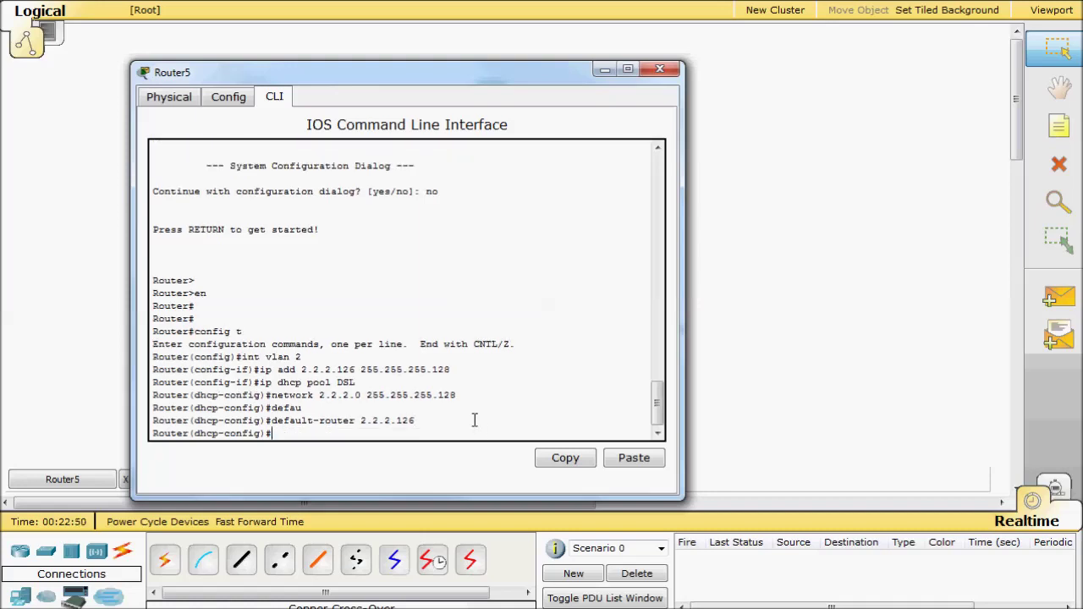
key(Return)
key(Return)
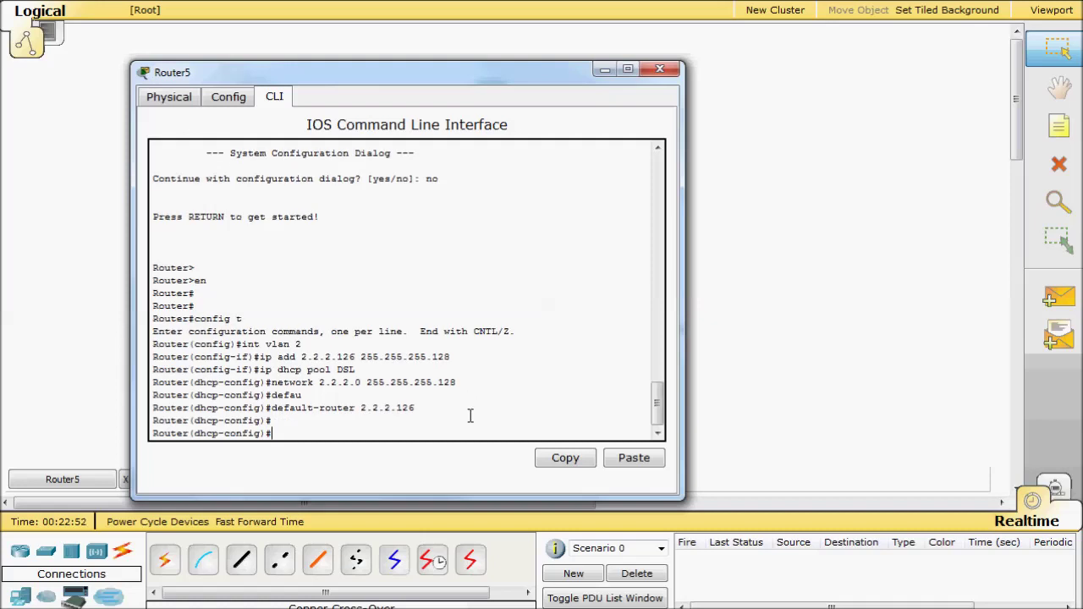
key(Return)
text(int f)
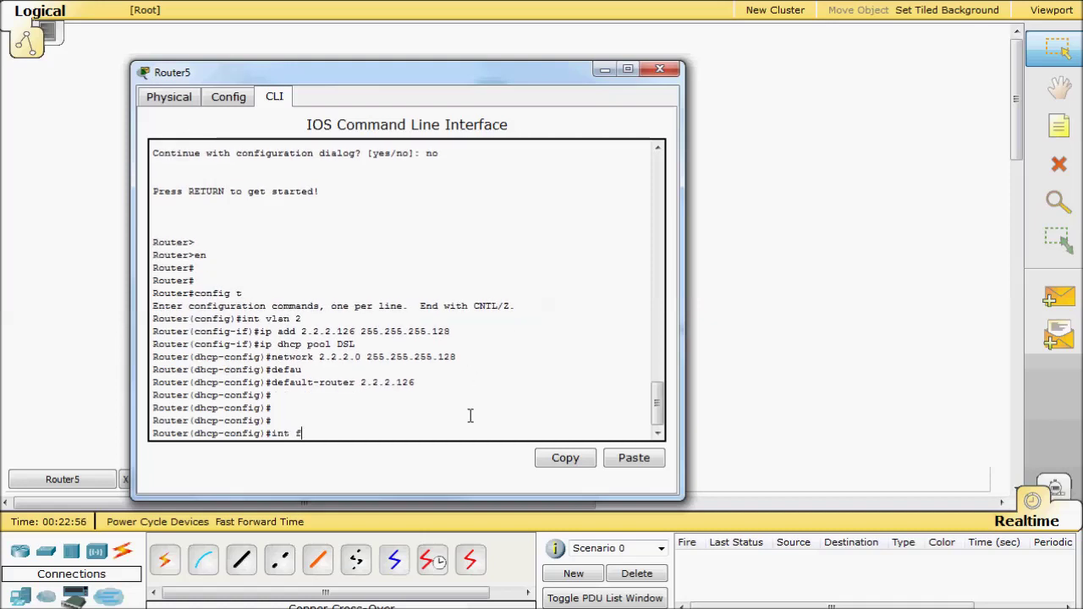
Select the FastEthernet1/0–1/2 interface range and assign the ports to VLAN 2
key(BackSpace)
text(range)
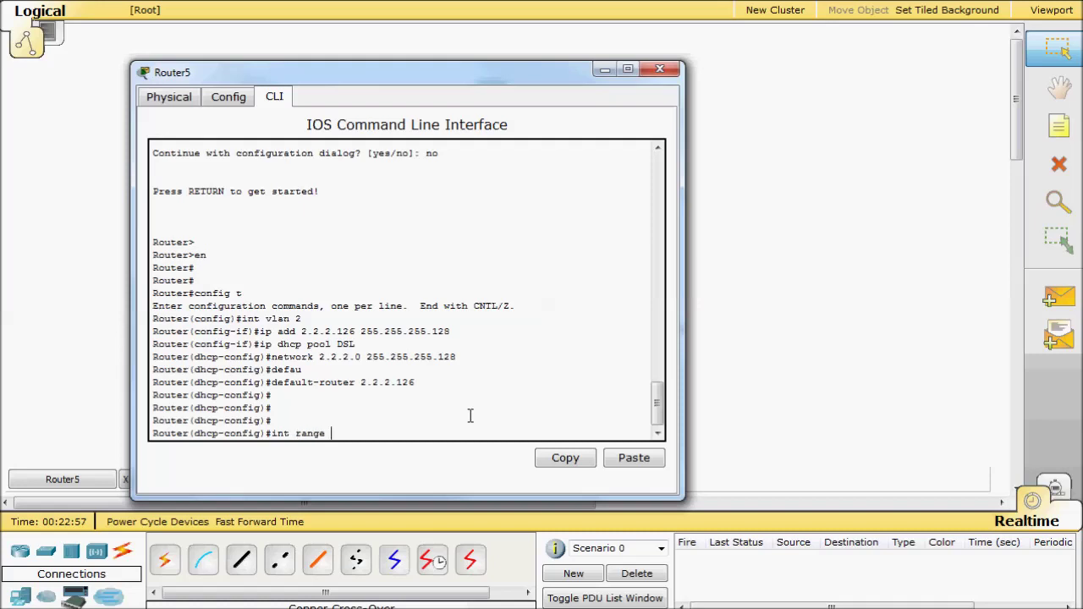
text(fa 1/0 - 2)
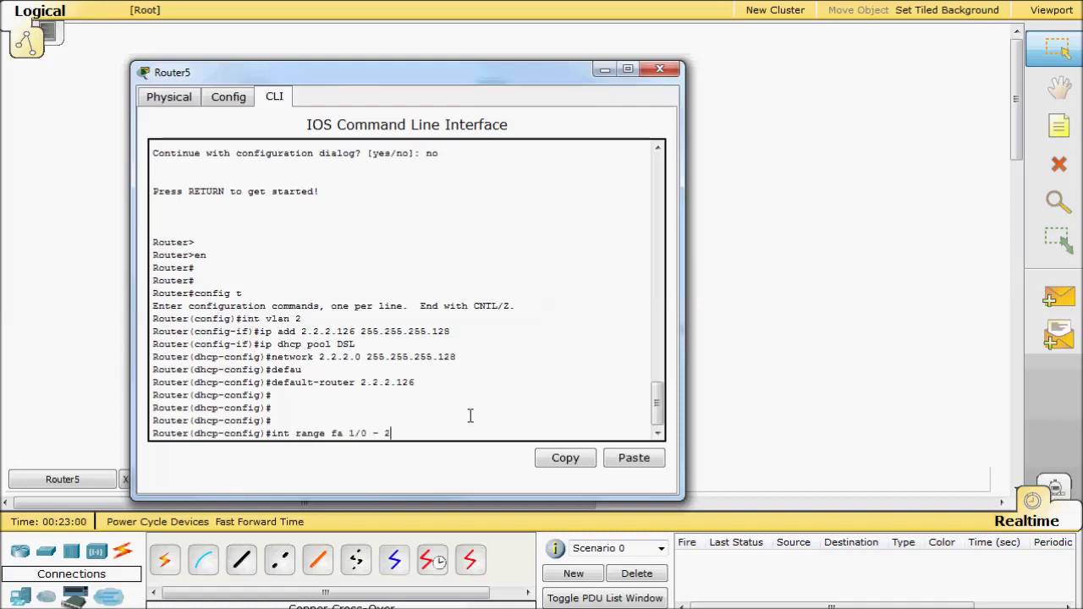
key(Return)
text(switchport access vlan 2)
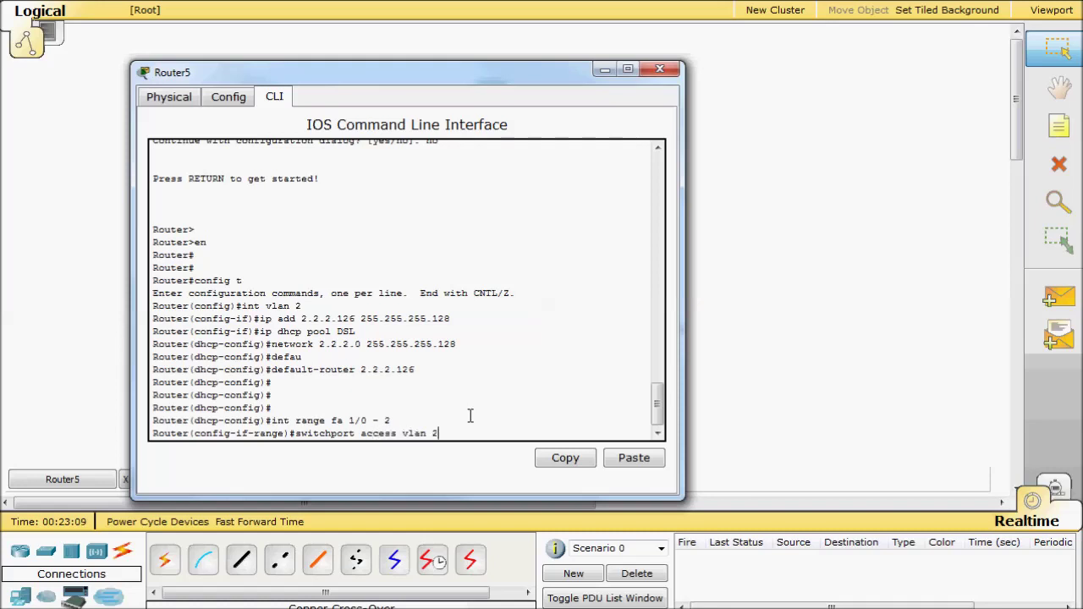
text(ess vlan 2)
key(Return)
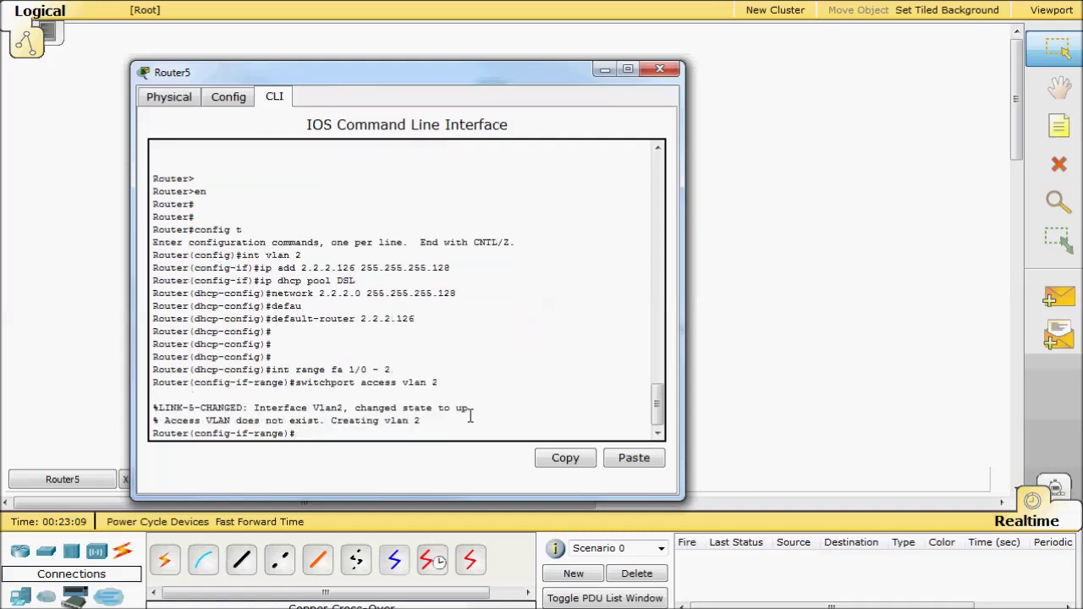
key(Return)
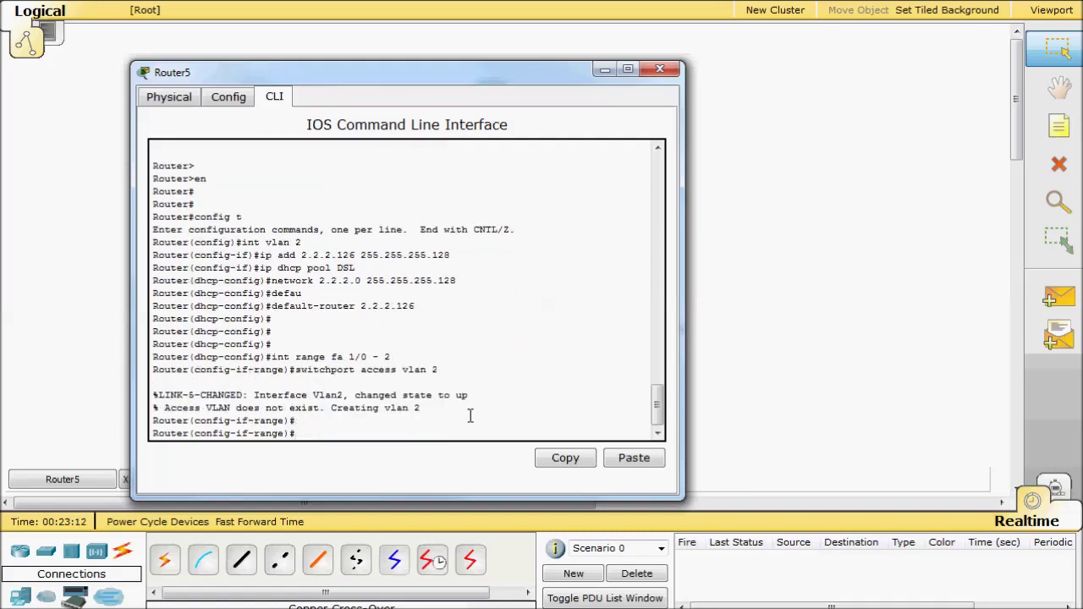
key(Return)
Enable spanning-tree portfast on the three FastEthernet1 ports
text(spanin)
text(g)
key(Tab)
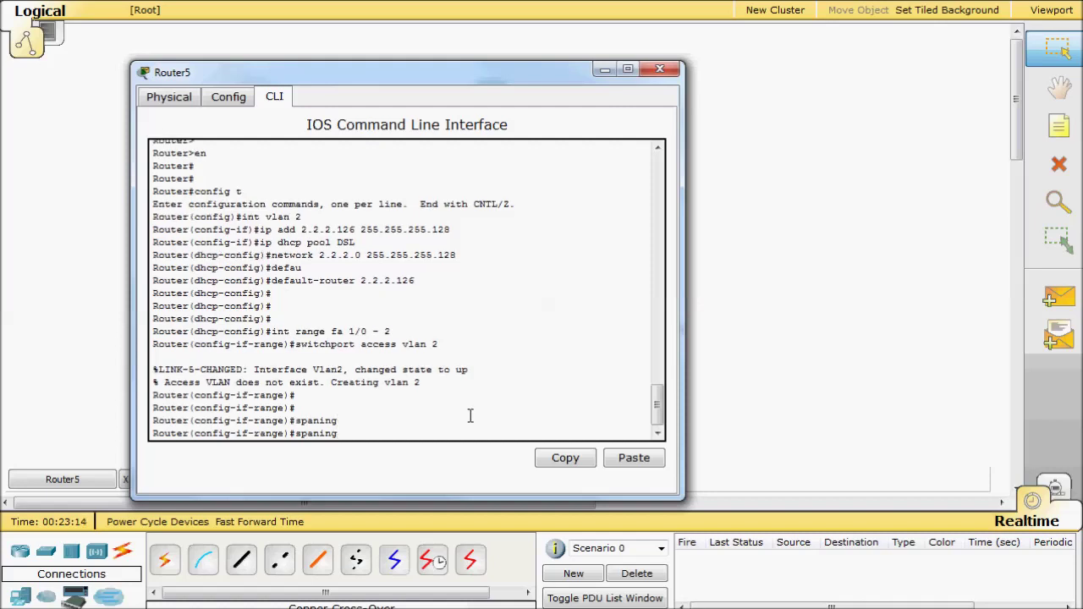
text(n)
key(Tab)
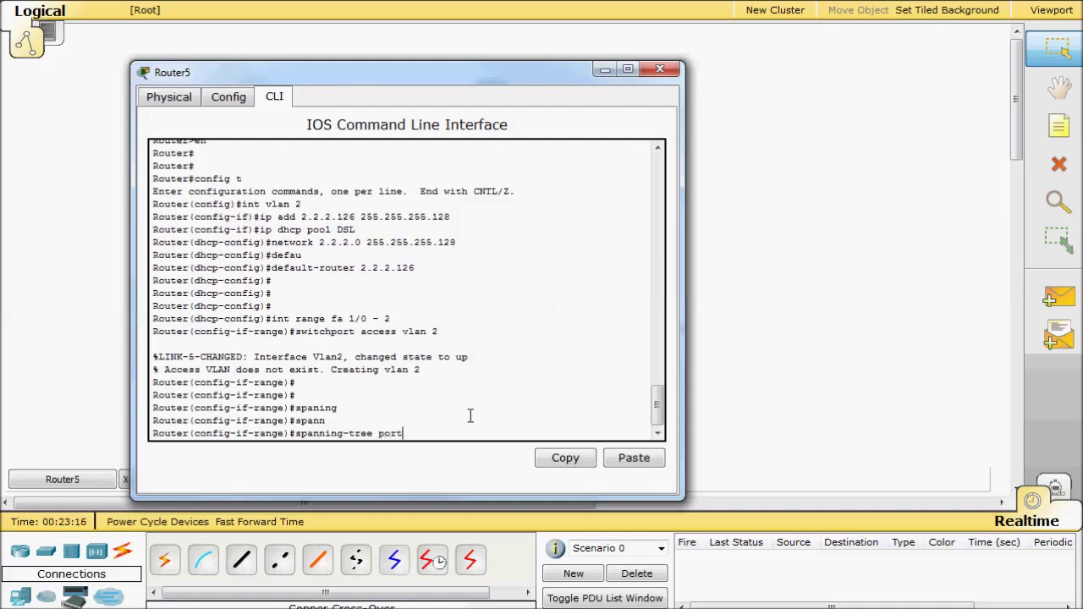
text(fast)
key(Return)
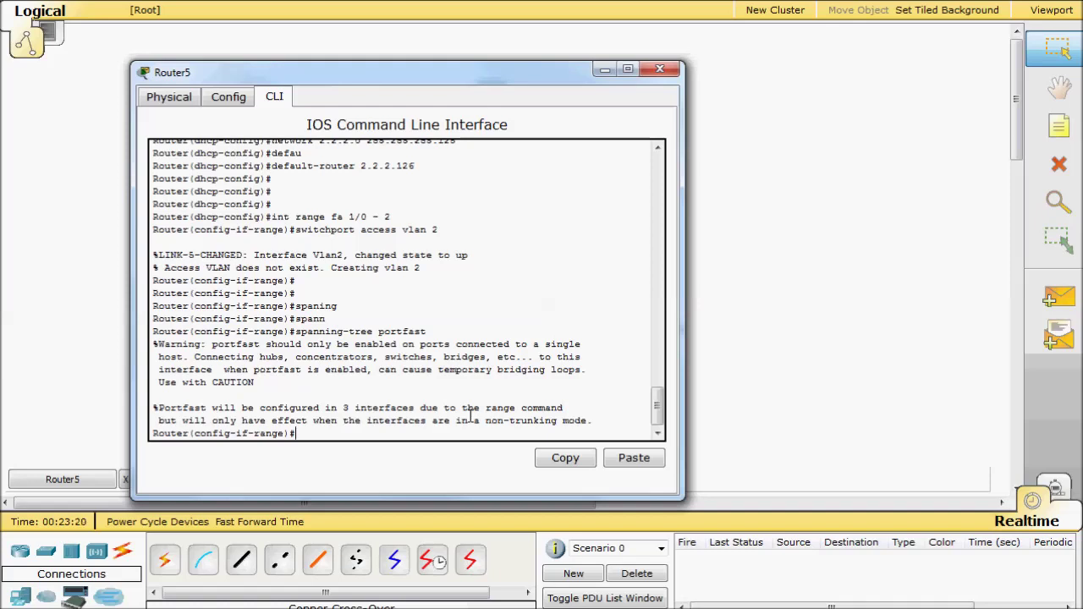
key(Return)
key(Return)
text(no shu)
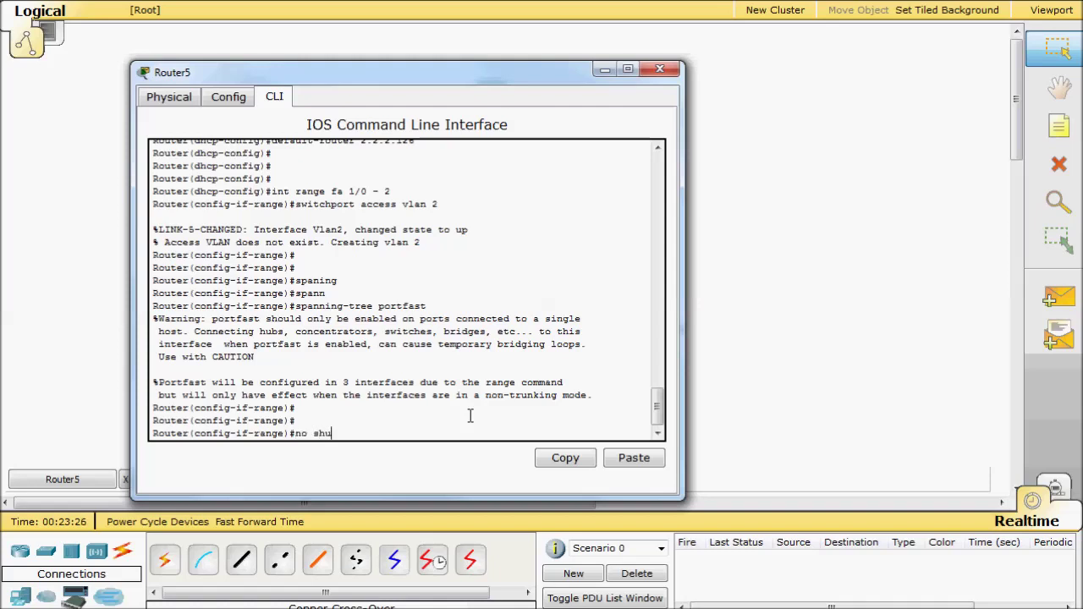
Bring the ports up with no shutdown and return to privileged mode with end
text(t)
key(Return)
key(Return)
key(Return)
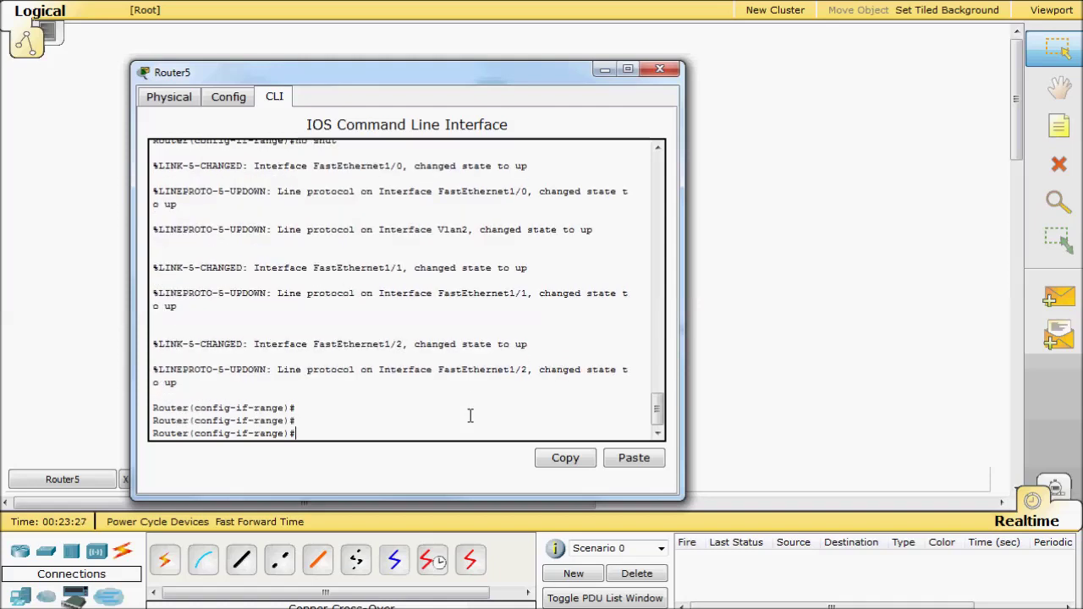
key(Return)
text(end)
key(Return)
text(sh ip int br)
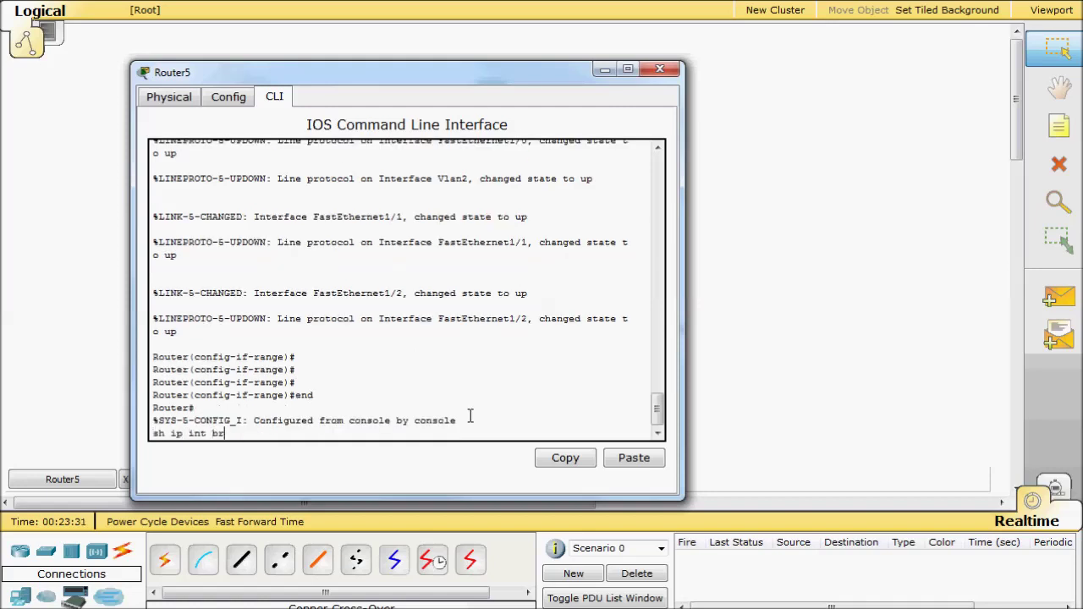
key(Return)
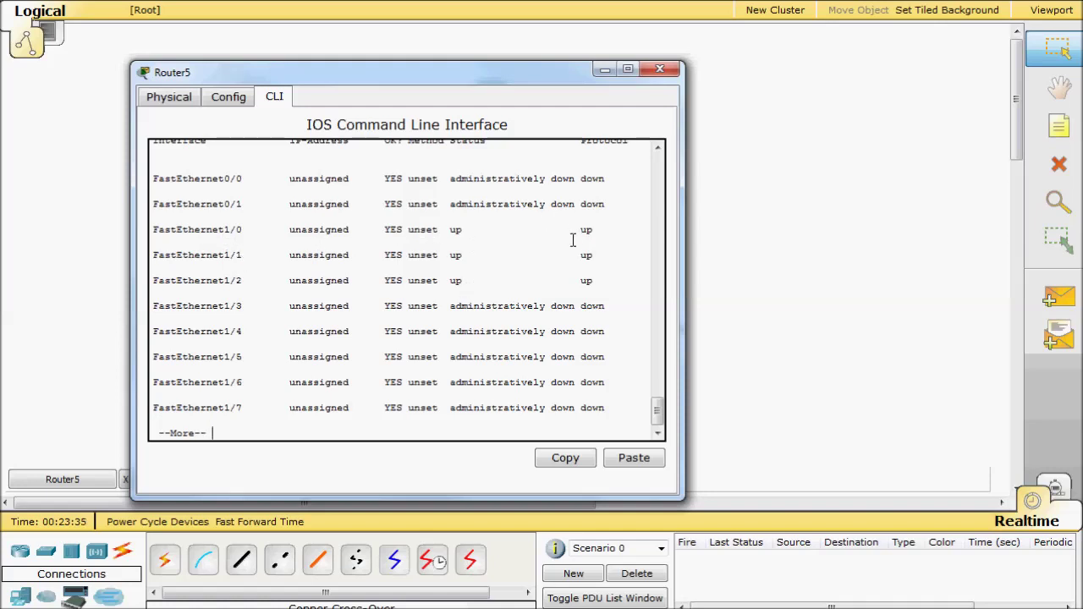
Check the interface summary for Vlan2 at 2.2.2.126 up/up, then close Router5's console
key(space)
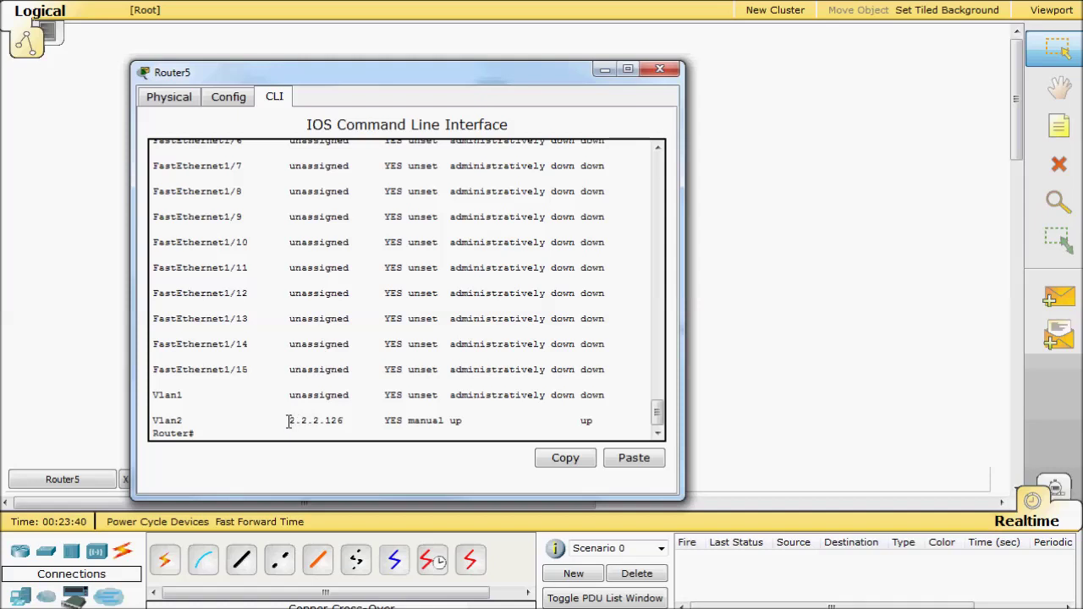
drag(284, 421, 345, 424)
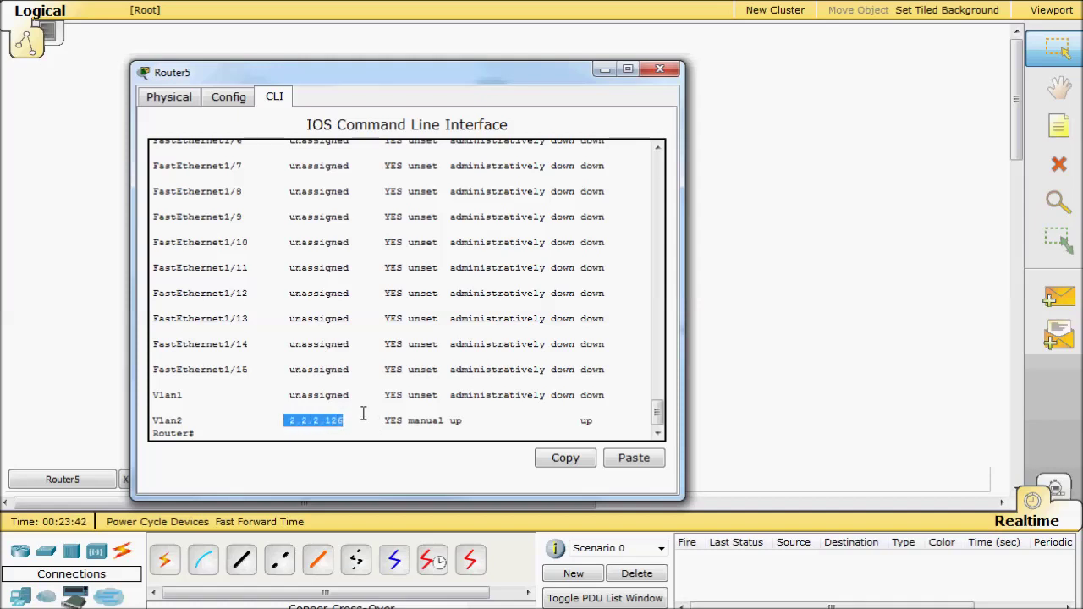
drag(446, 420, 614, 415)
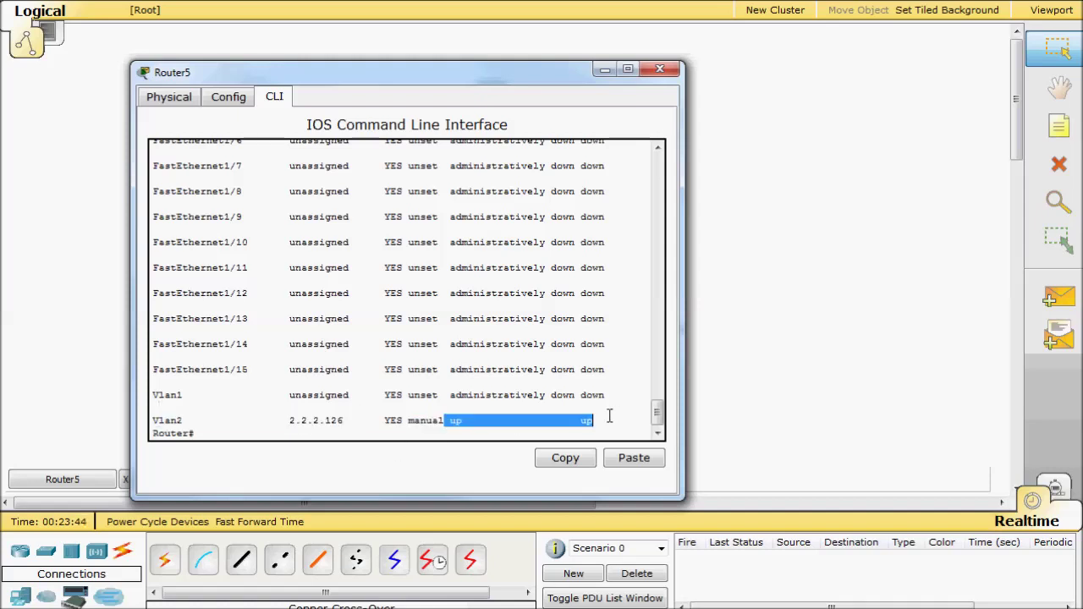
click(444, 396)
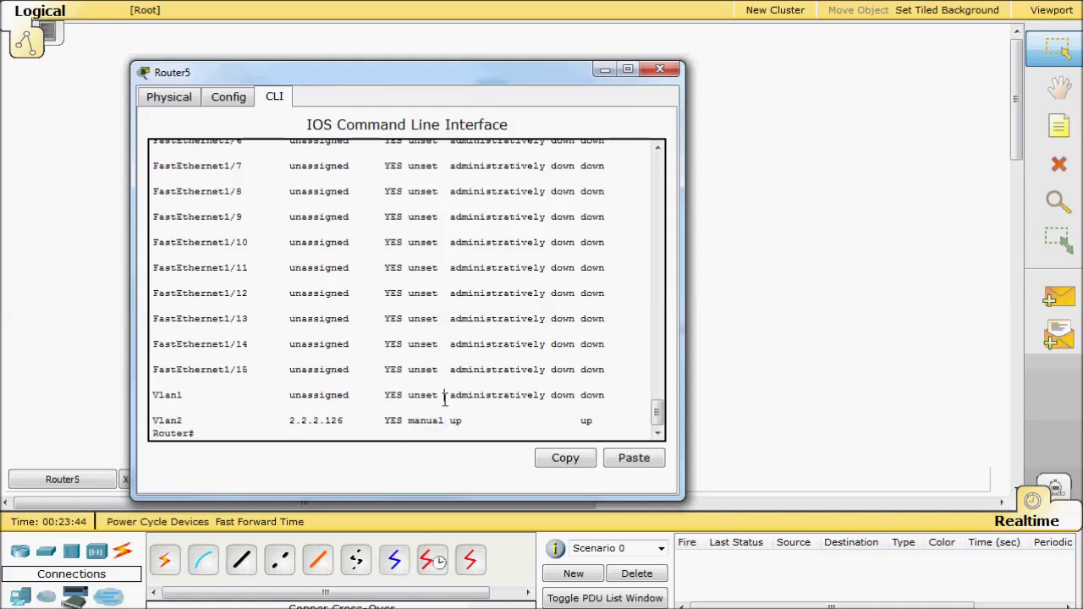
click(660, 68)
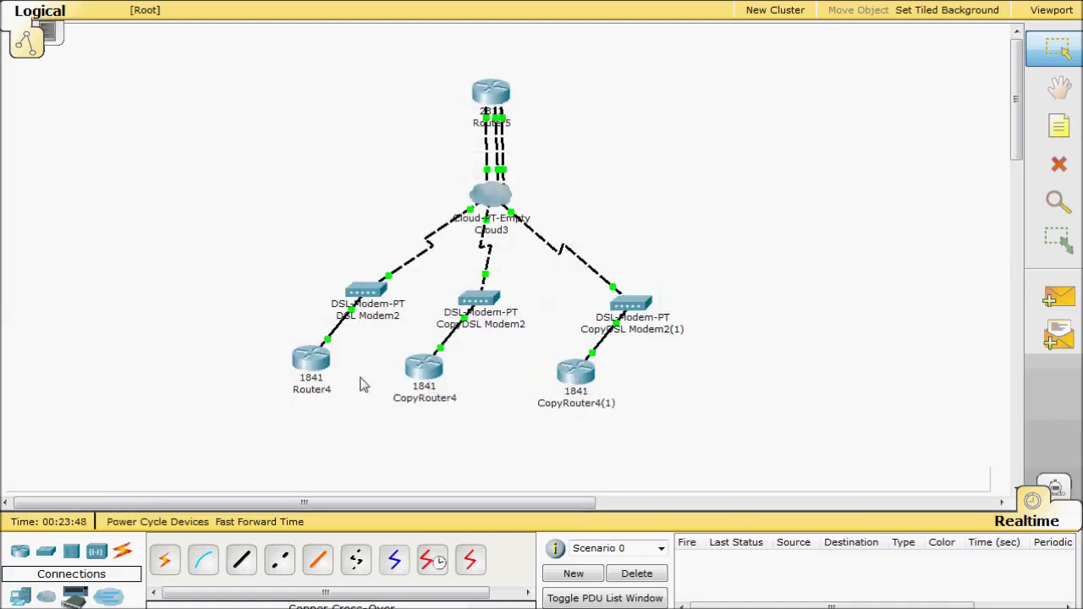
List Router4's interfaces, showing FastEthernet0/0 set to DHCP but still unassigned
click(310, 359)
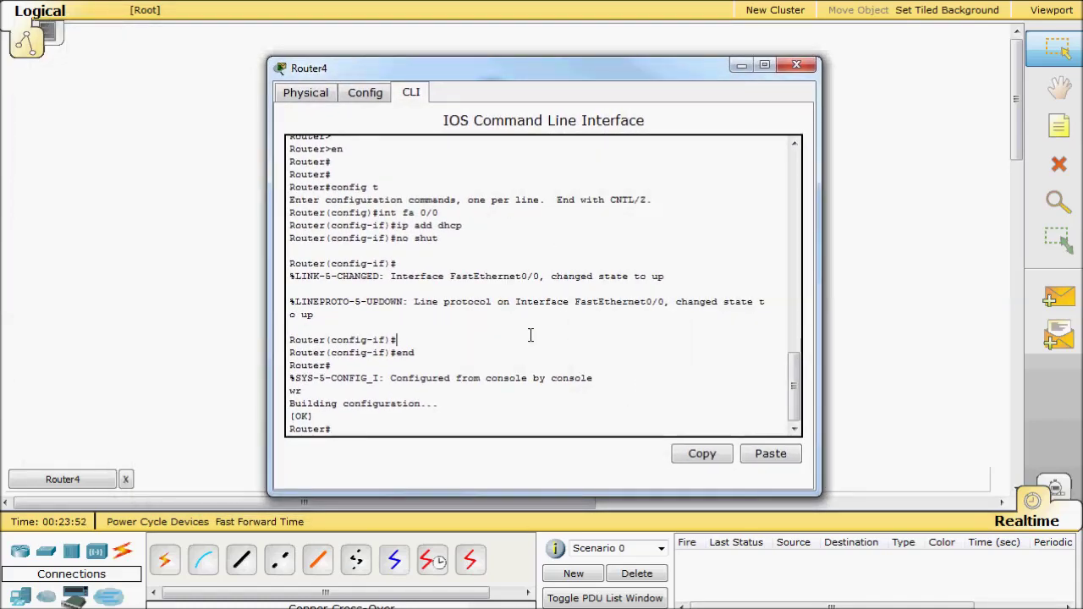
text(ship int b)
text(rief)
key(Return)
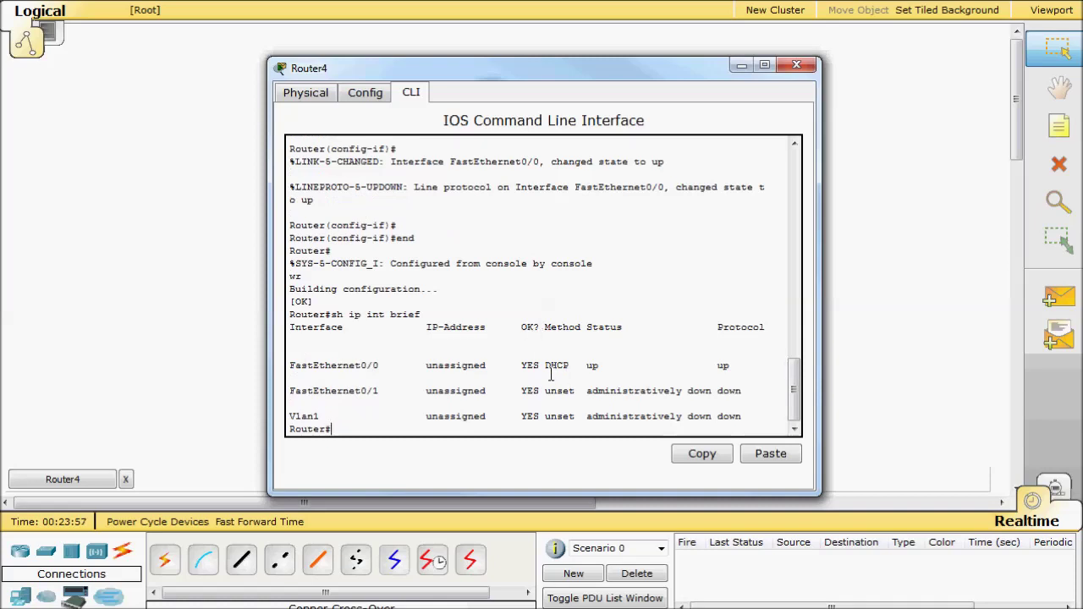
mouse_move(540, 366)
mouse_down()
mouse_move(566, 369)
mouse_move(480, 389)
mouse_up()
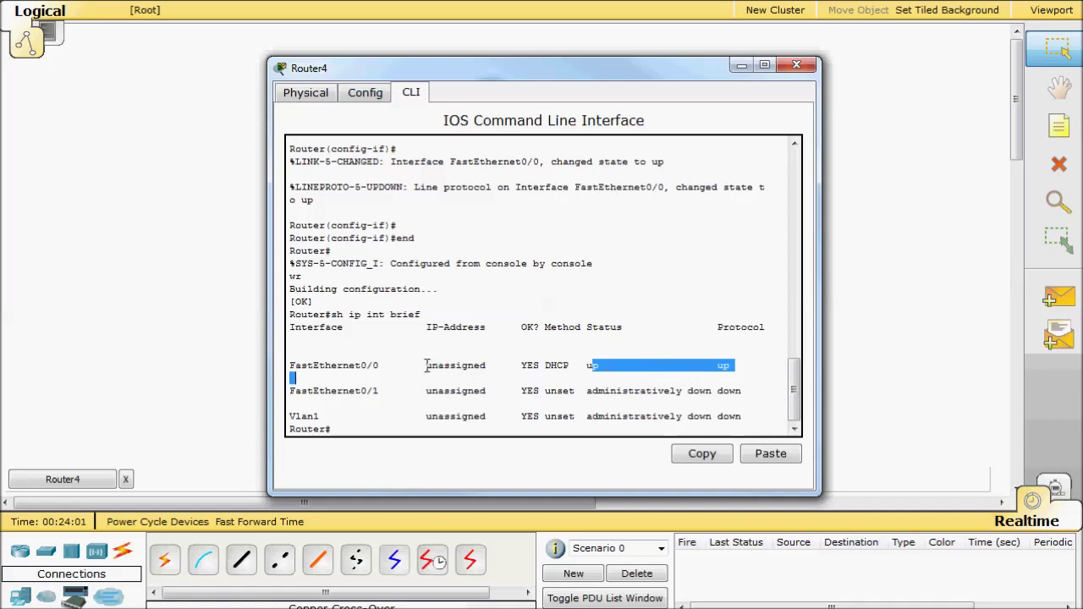
drag(427, 365, 488, 370)
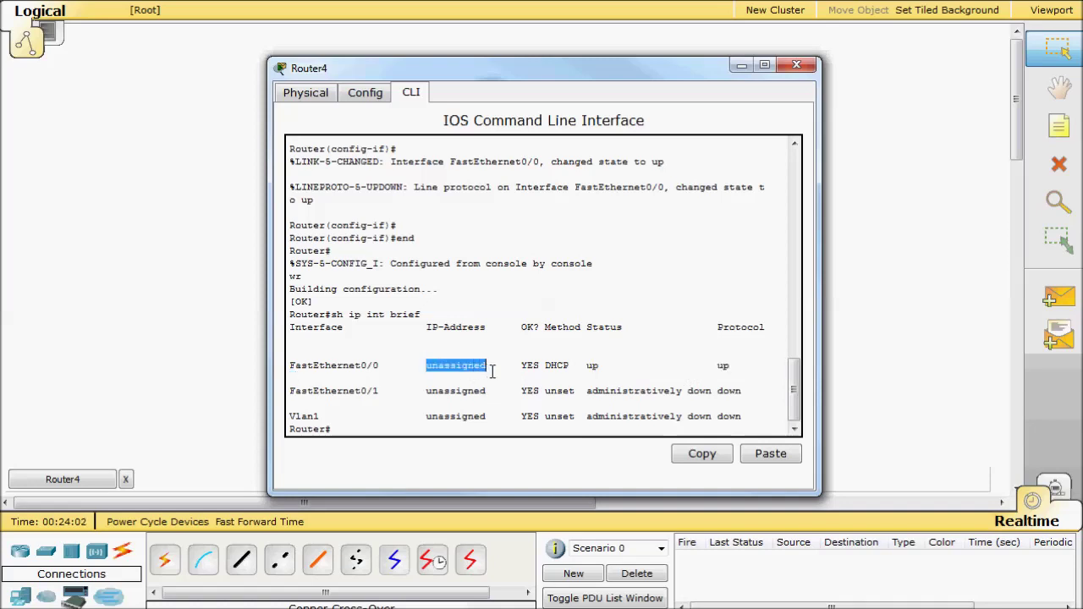
click(413, 402)
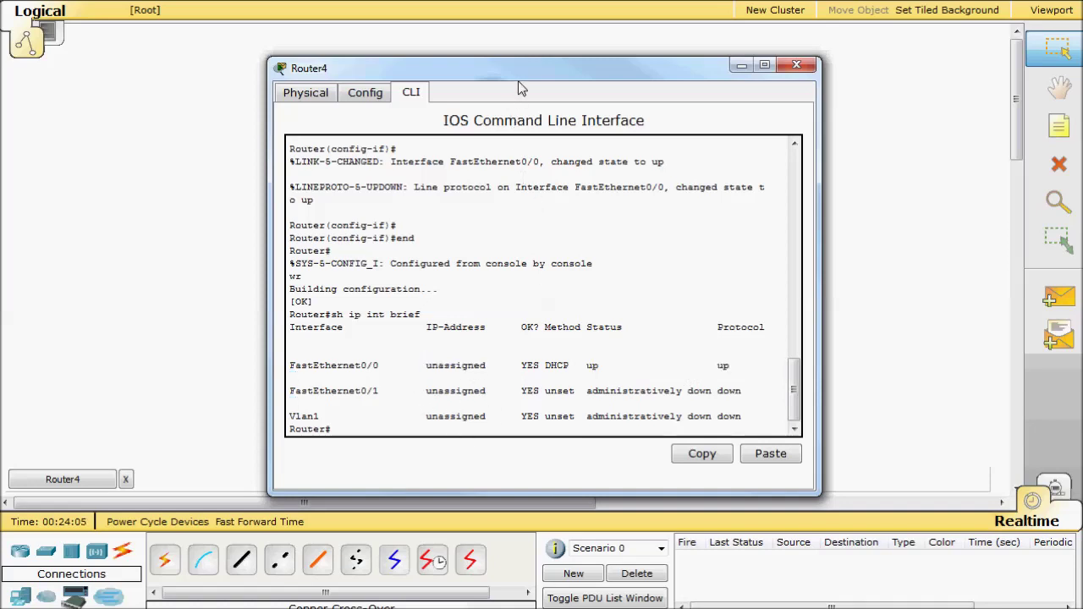
drag(519, 77, 495, 67)
click(413, 292)
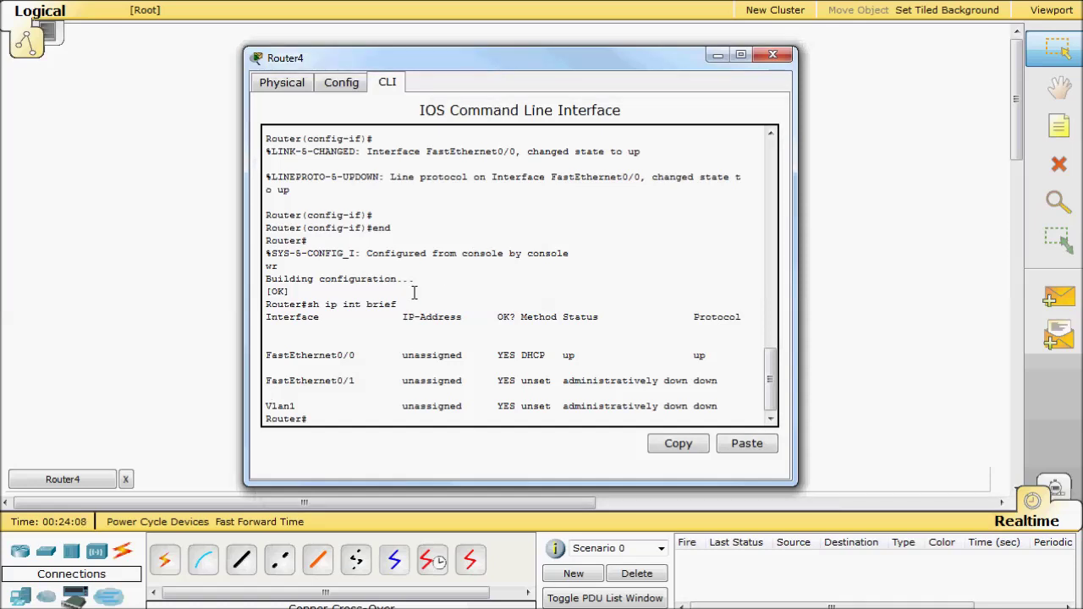
Rerun the interface summary until FastEthernet0/0 shows DHCP address 2.2.2.1
key(Up)
key(Return)
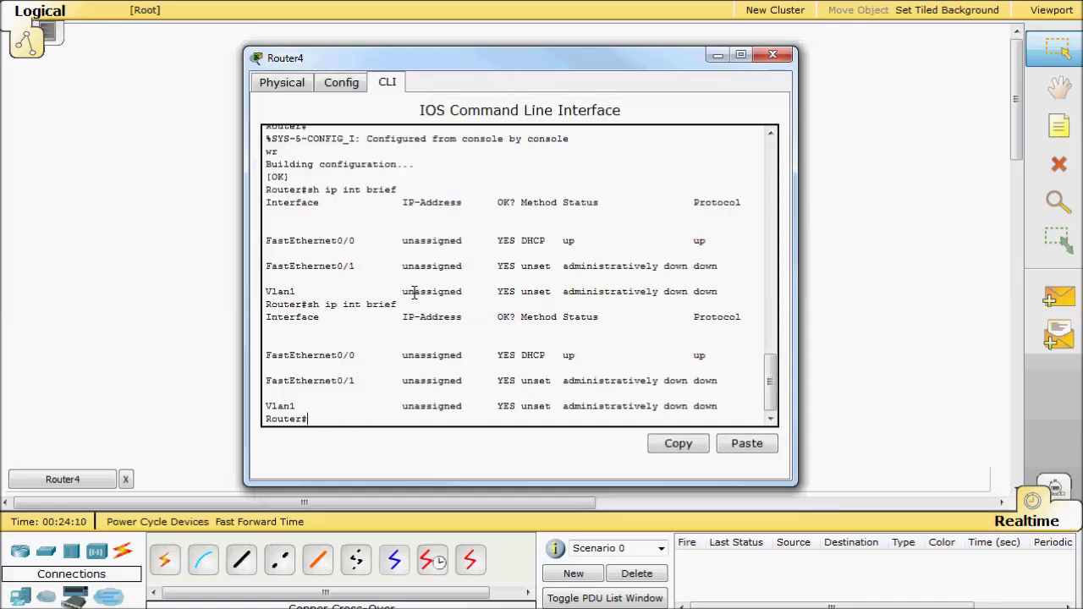
key(Up)
key(Return)
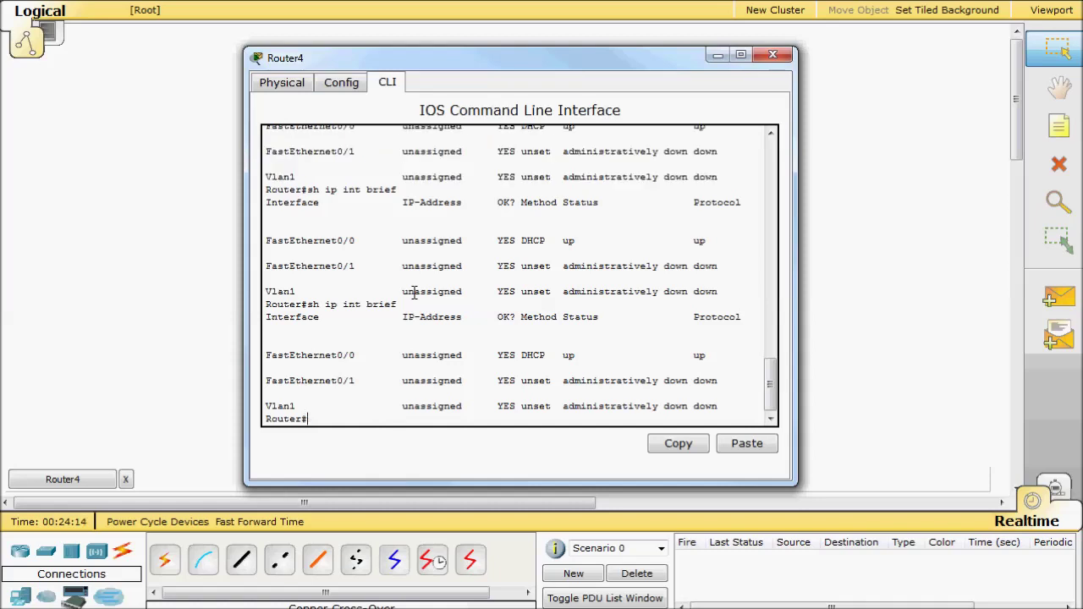
key(Up)
key(Down)
key(Up)
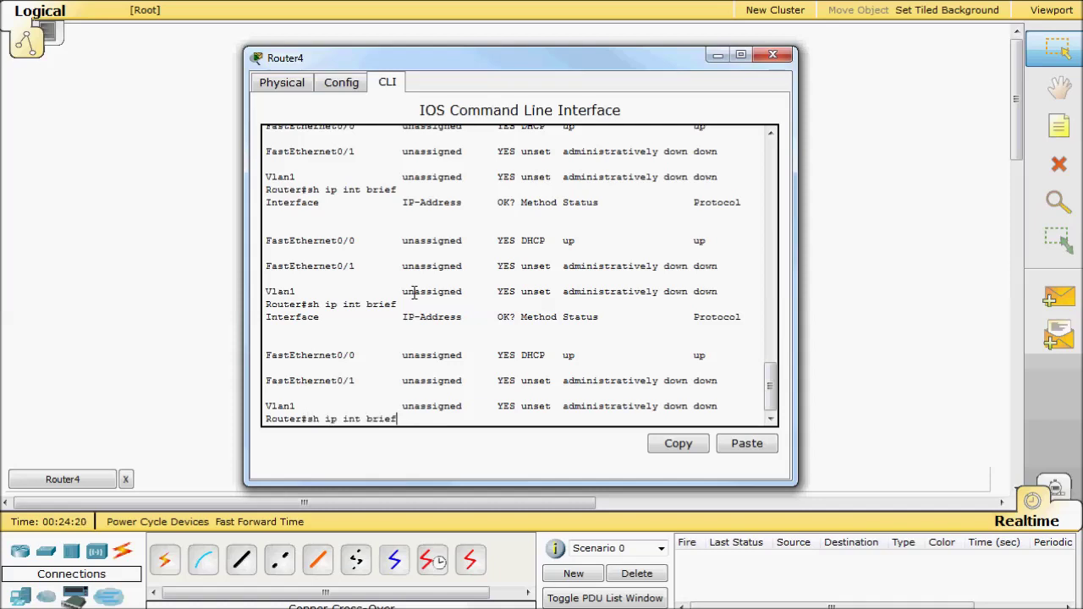
key(Return)
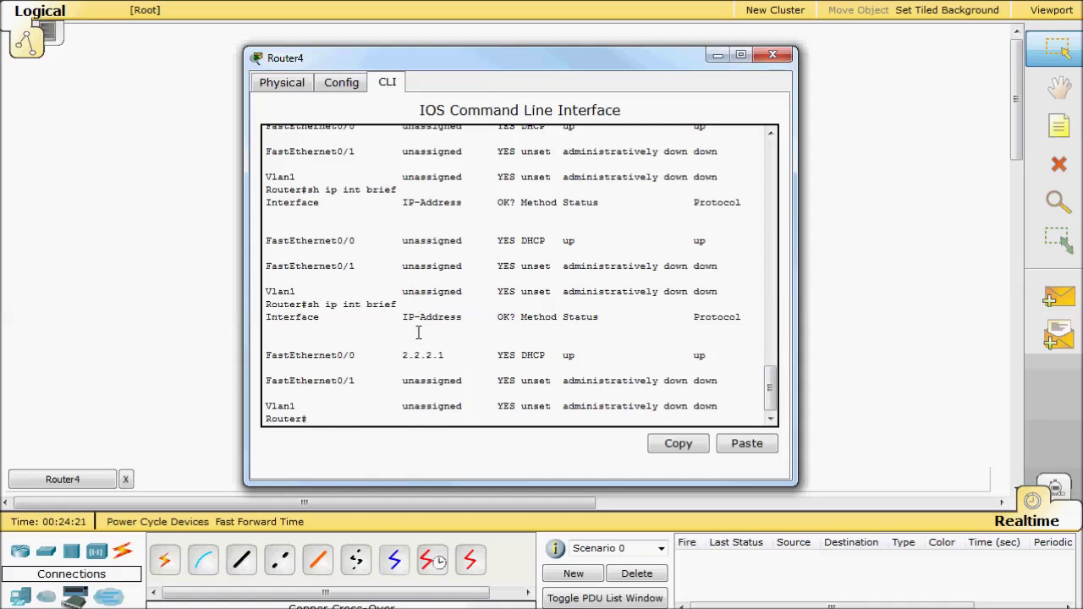
drag(397, 356, 445, 359)
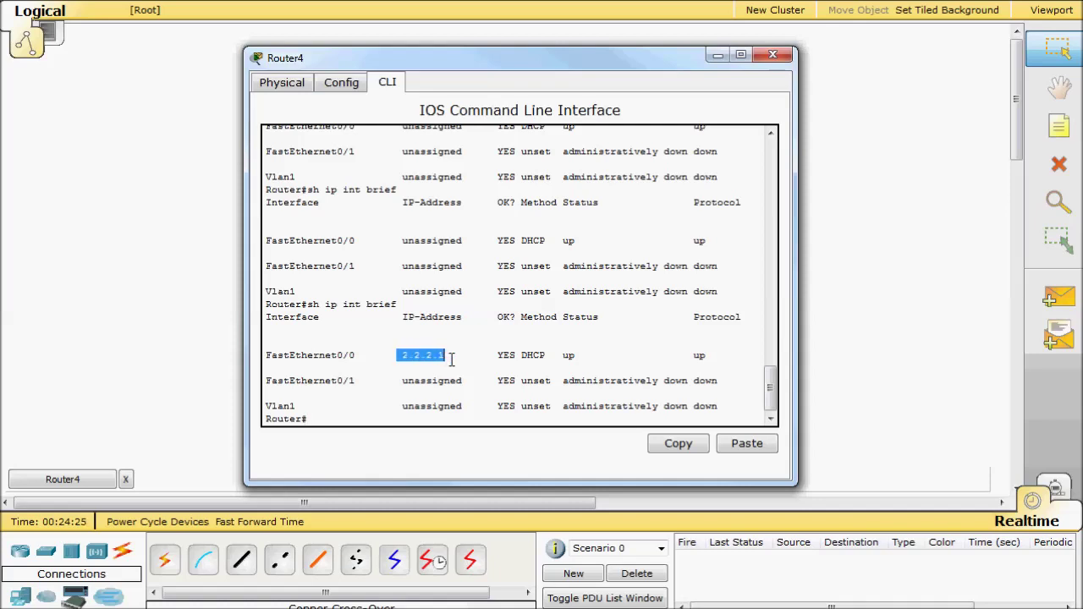
click(493, 385)
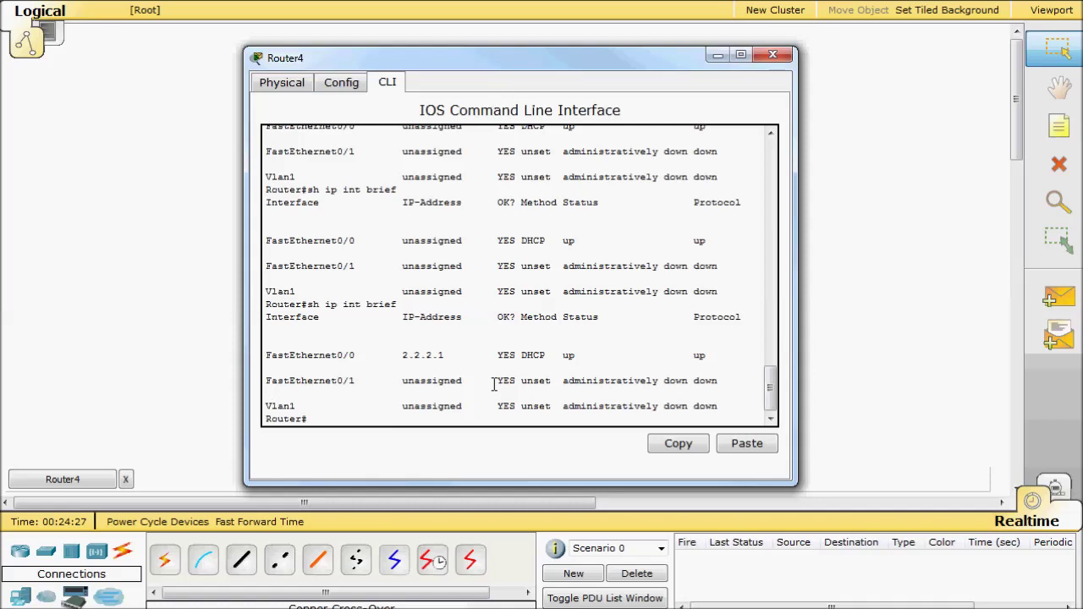
Ping Router5 at 2.2.2.126 from Router4, then close its console
text(ping 2.2.2.1)
text(26)
key(Return)
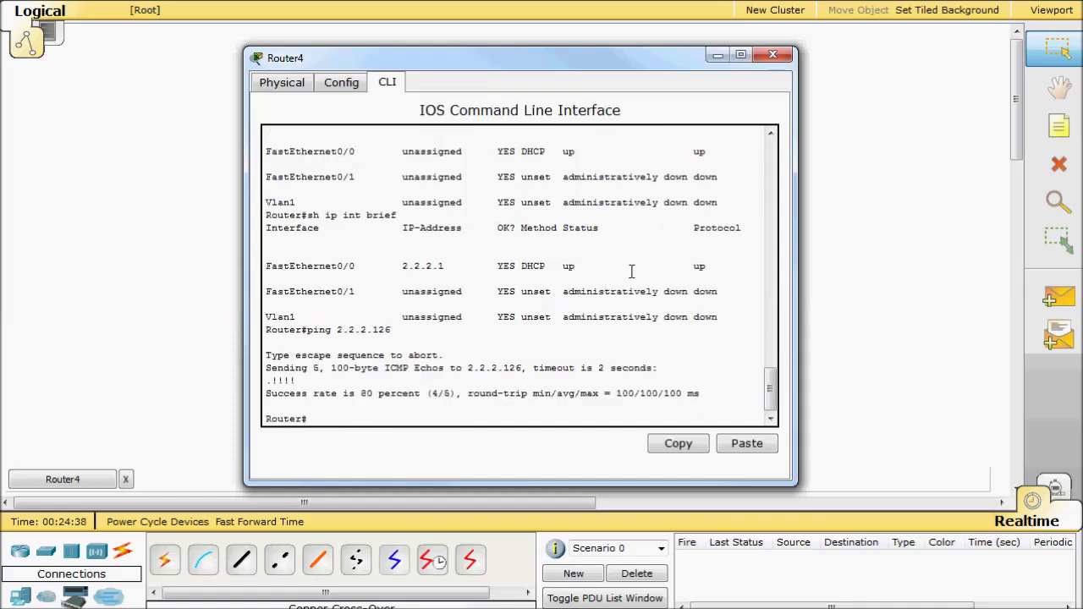
click(771, 55)
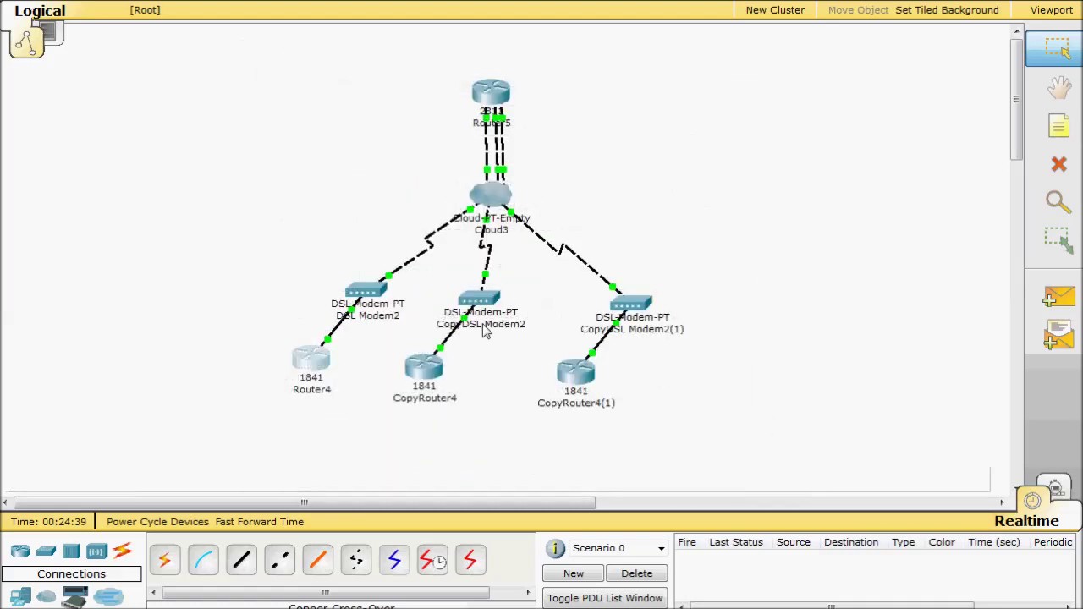
Bring up CopyRouter4's command line and enter privileged mode with en
click(423, 370)
drag(348, 36, 484, 69)
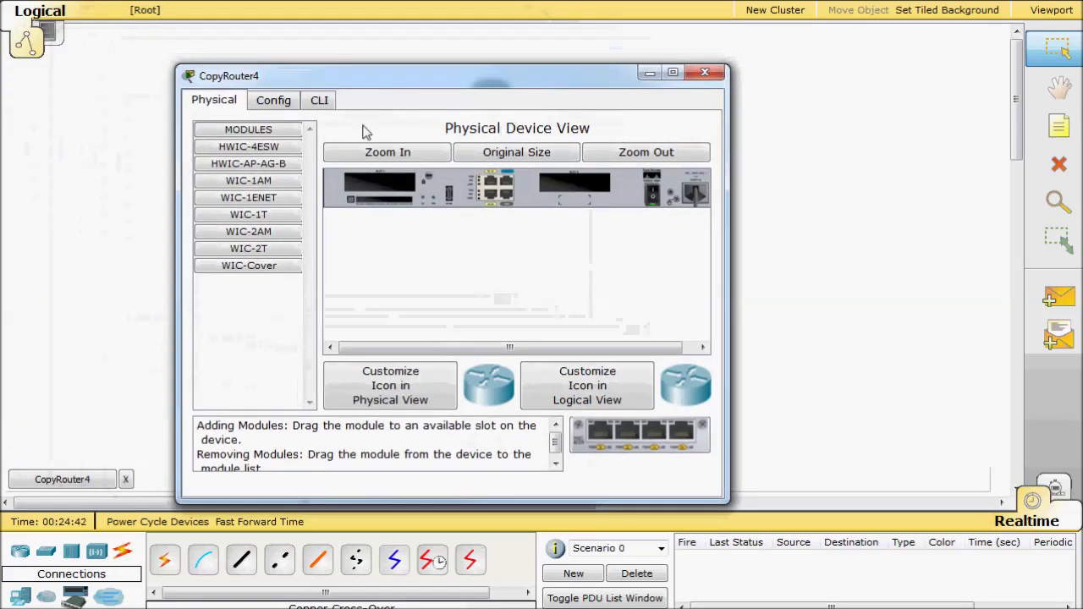
click(329, 102)
key(Return)
key(Return)
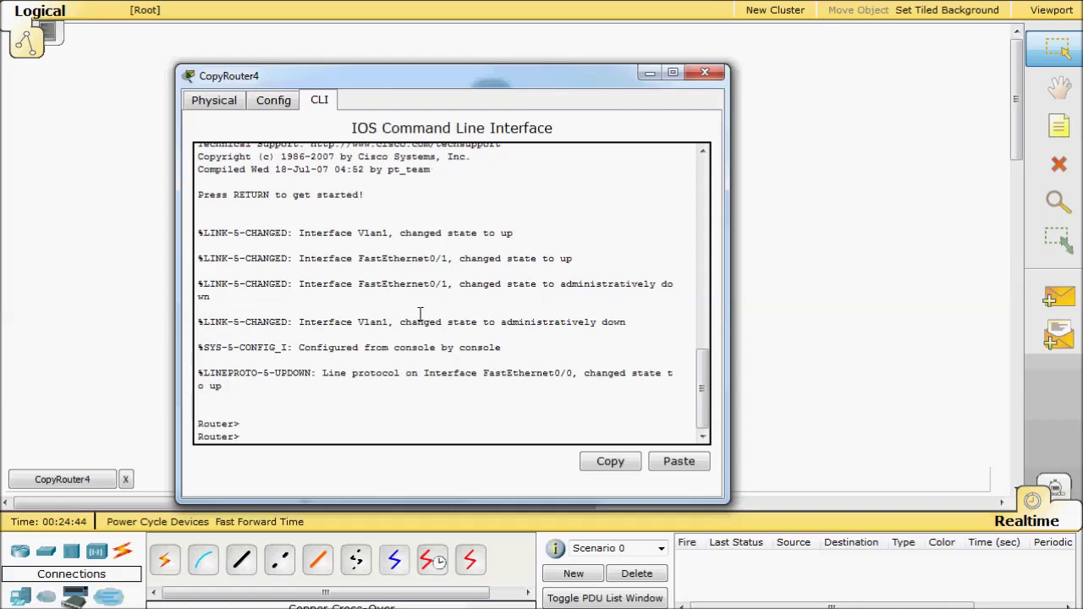
key(Return)
text(h ip int)
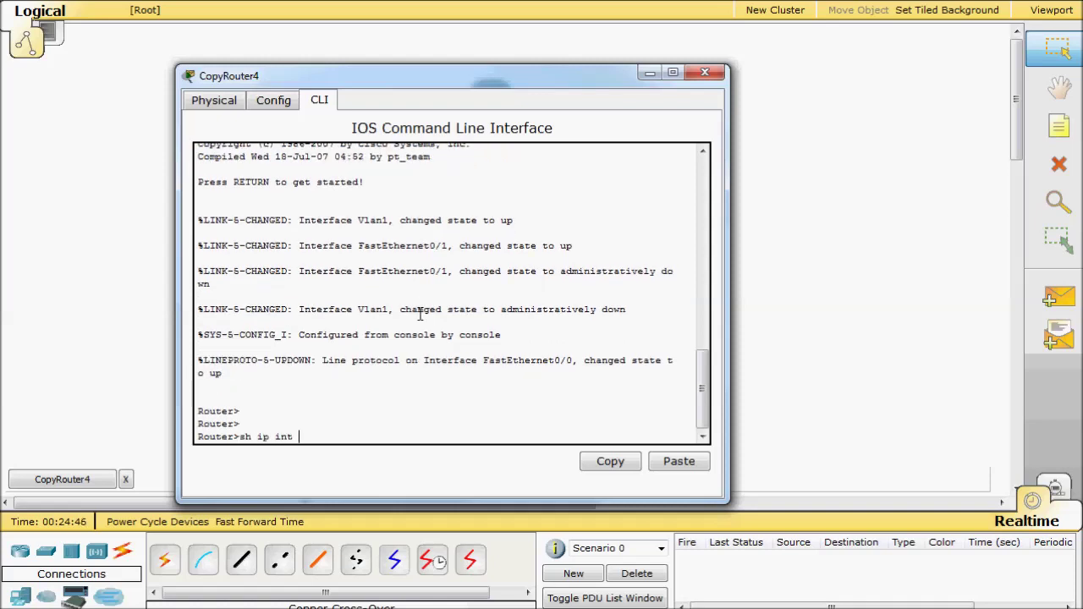
key(BackSpace)
key(BackSpace)
key(BackSpace)
text(en)
key(Return)
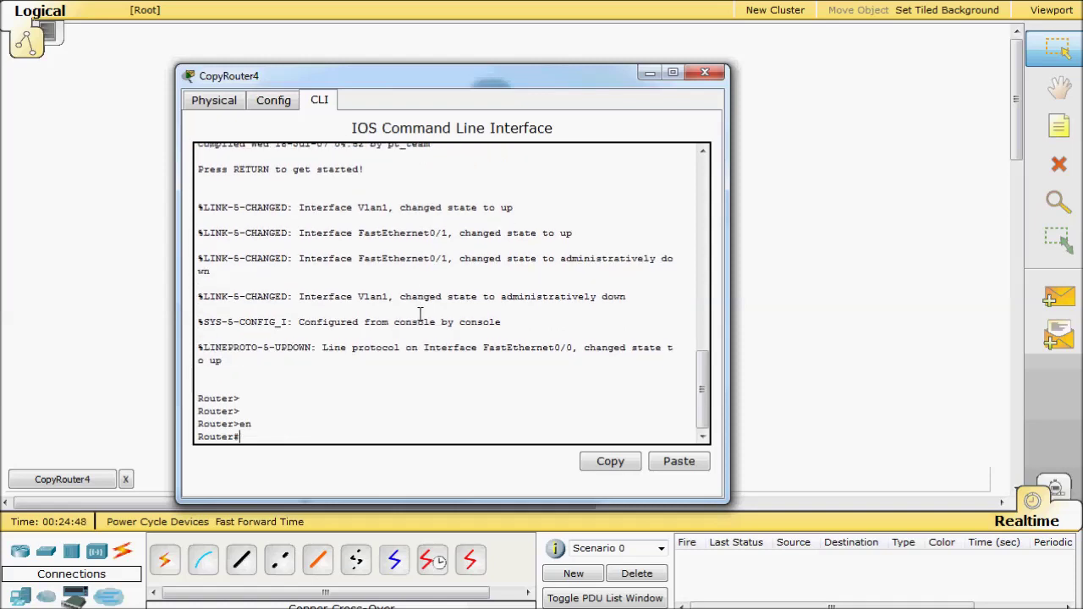
Confirm DHCP address 2.2.2.2 with sh ip int brief, then ping Router4 at 2.2.2.1
text(sh ipi)
key(BackSpace)
key(BackSpace)
key(BackSpace)
text(int brief)
key(Return)
text(ping )
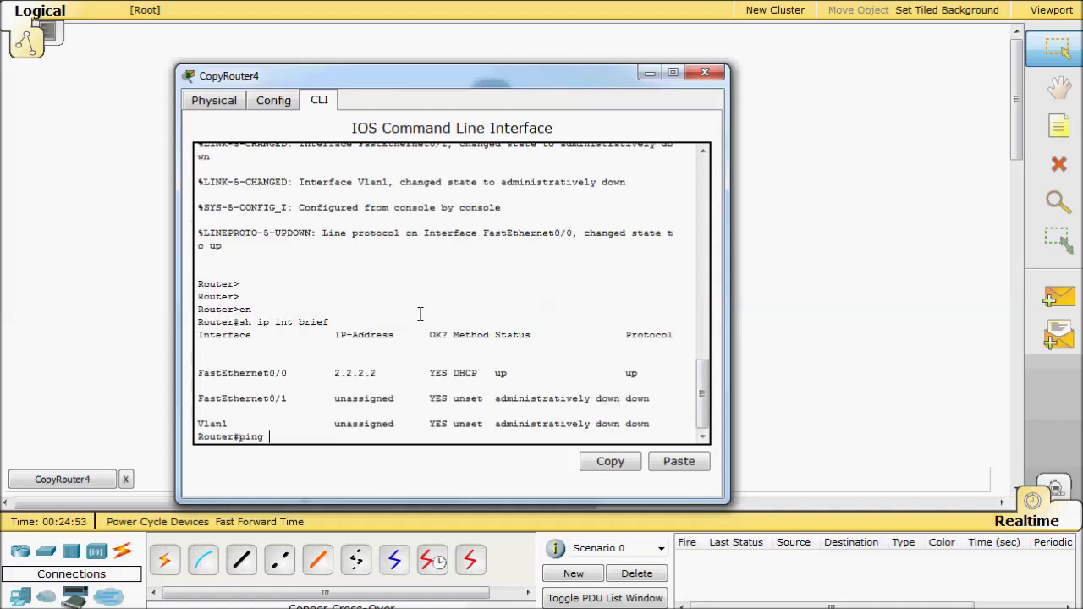
text(2.2.2.1)
key(Return)
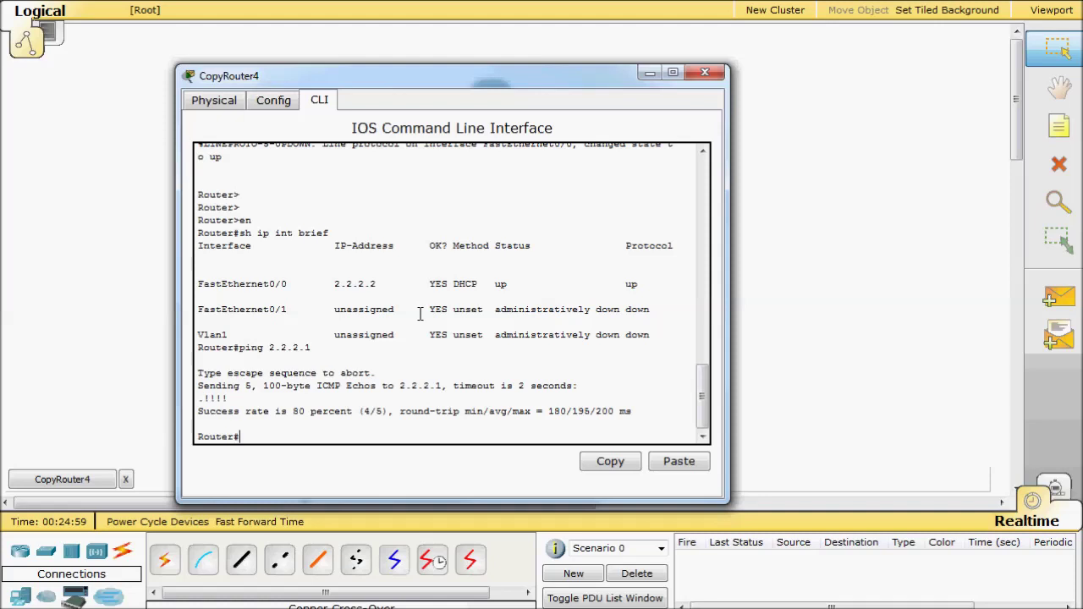
click(704, 72)
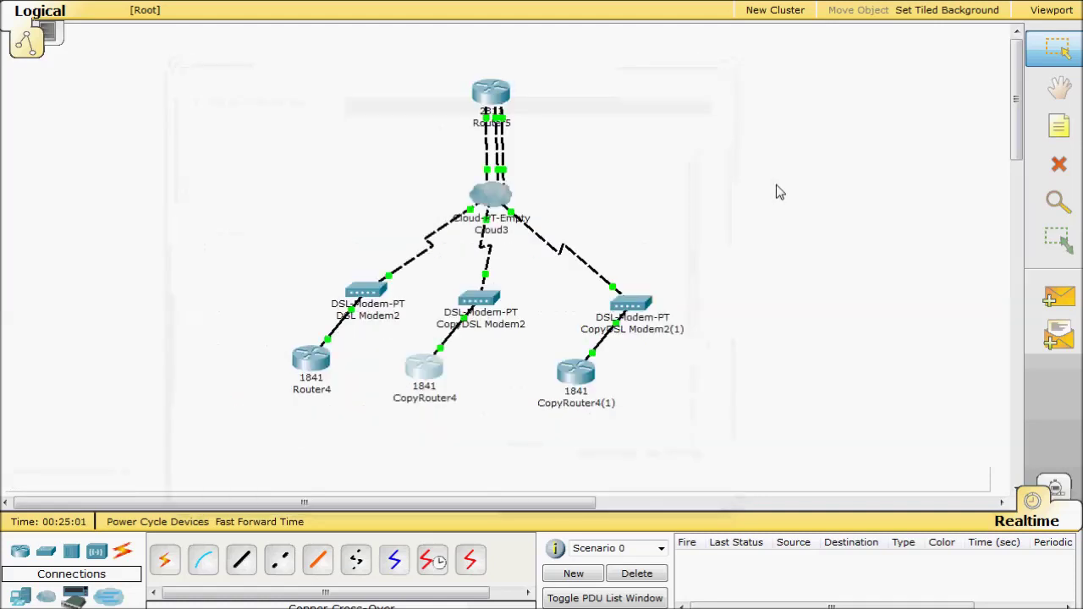